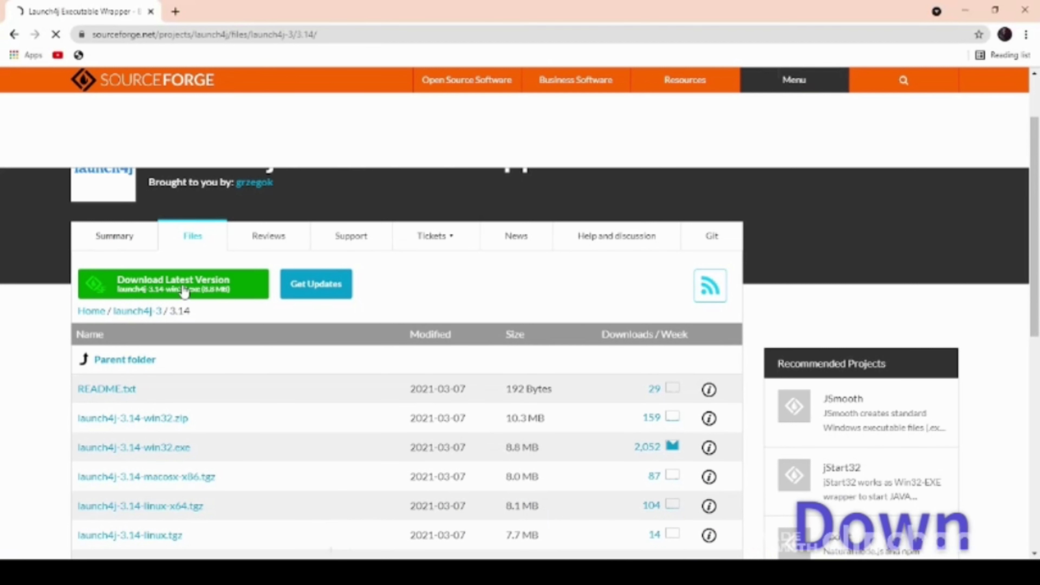
# Step: Download the latest Launch4j version, launch4j-3.14-win32.exe, from its SourceForge project page
pyautogui.click(112, 288)
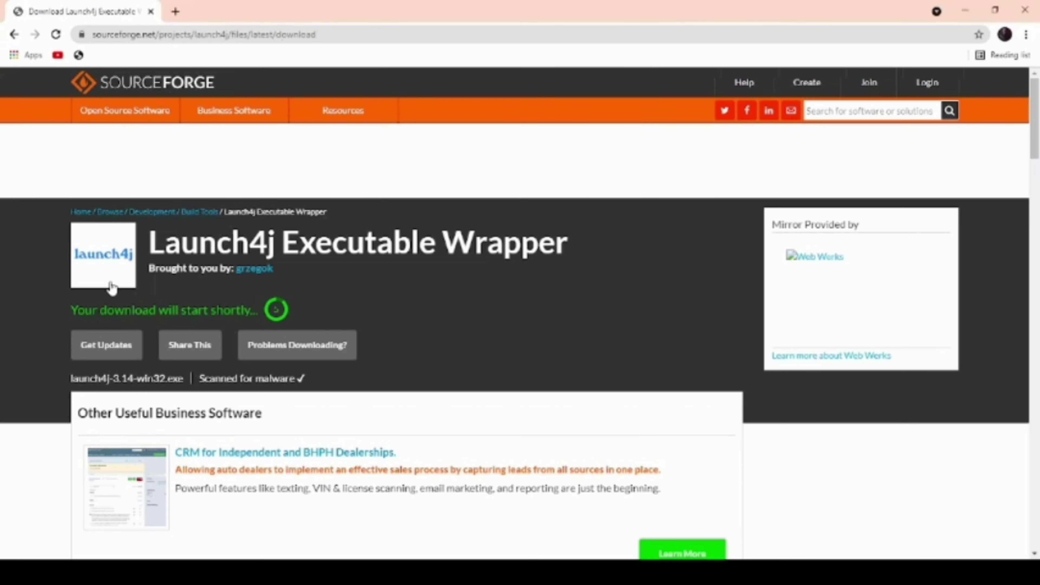
pyautogui.scroll(-5, 112, 288)
pyautogui.scroll(5, 159, 292)
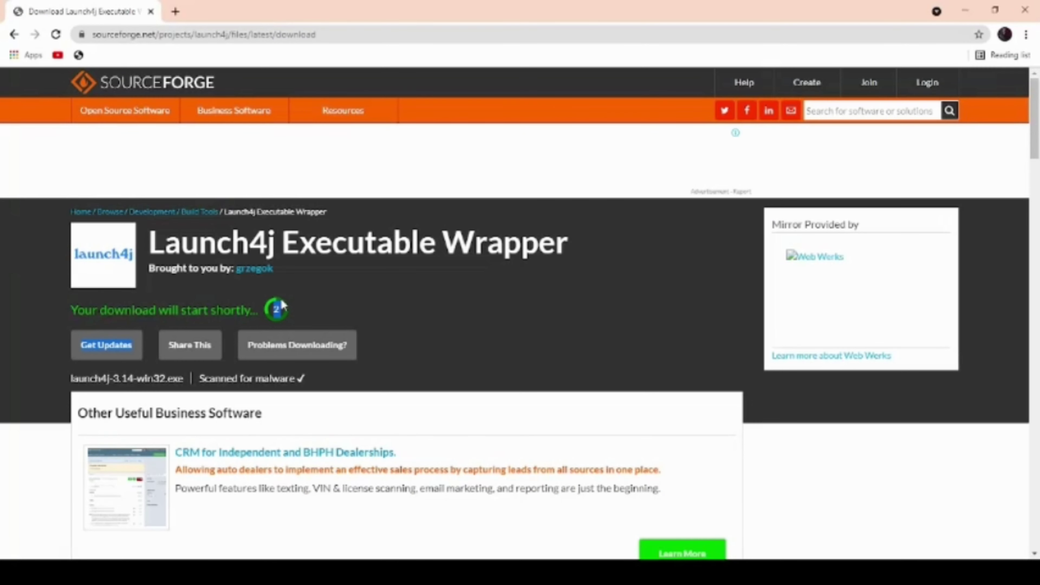
pyautogui.scroll(-10, 281, 298)
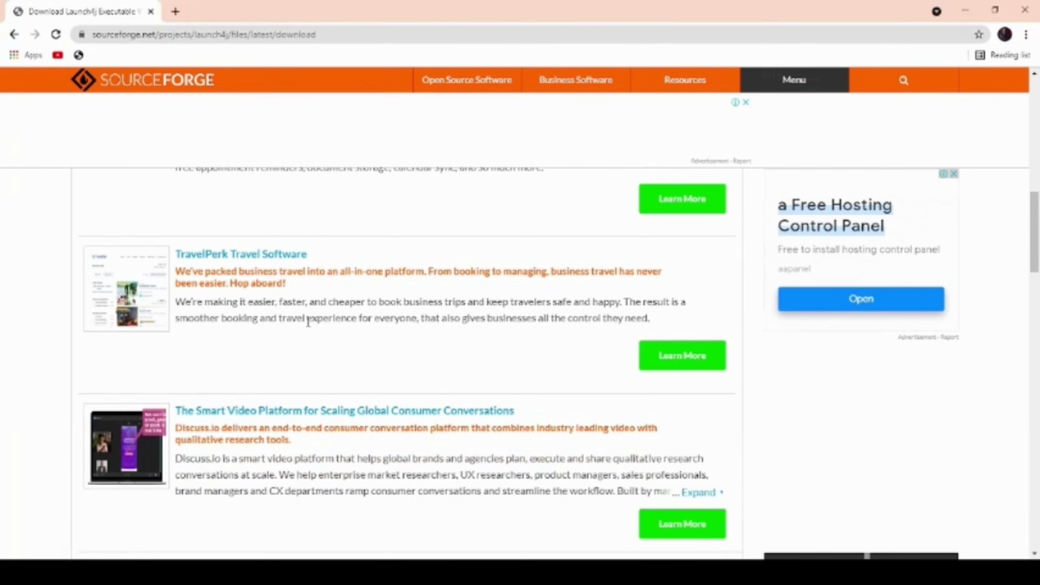
pyautogui.scroll(10, 308, 322)
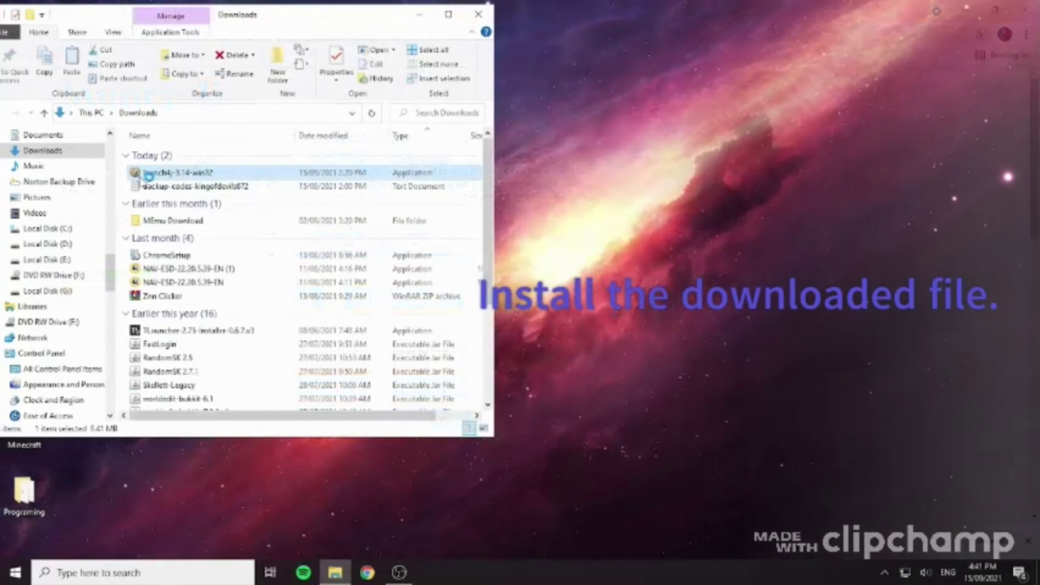
# Step: Run the downloaded launch4j-3.14-win32 installer, install Launch4j 3.14 in the default folder and launch it on finishing
pyautogui.doubleClick(147, 175)
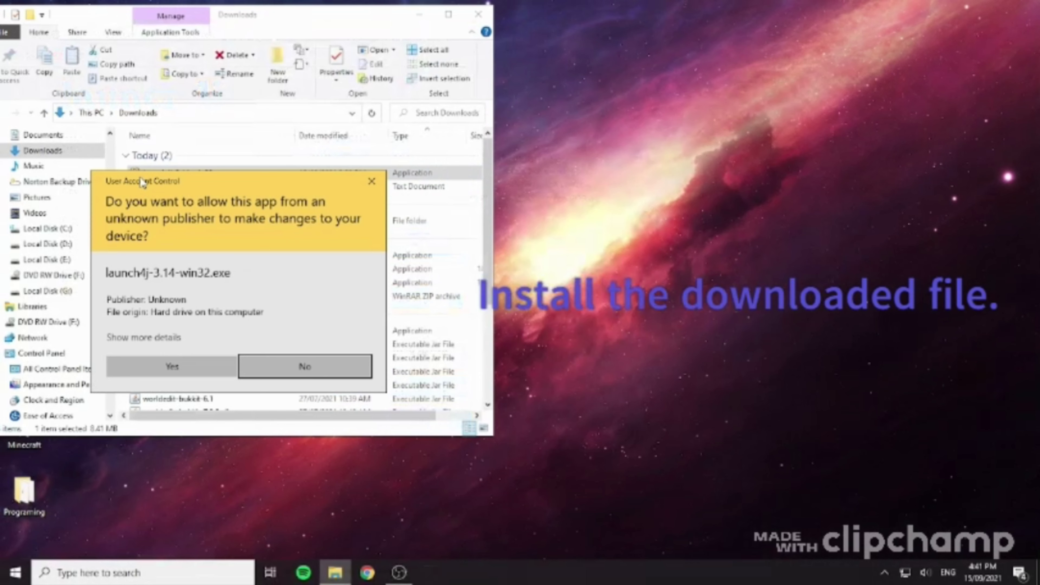
pyautogui.click(156, 361)
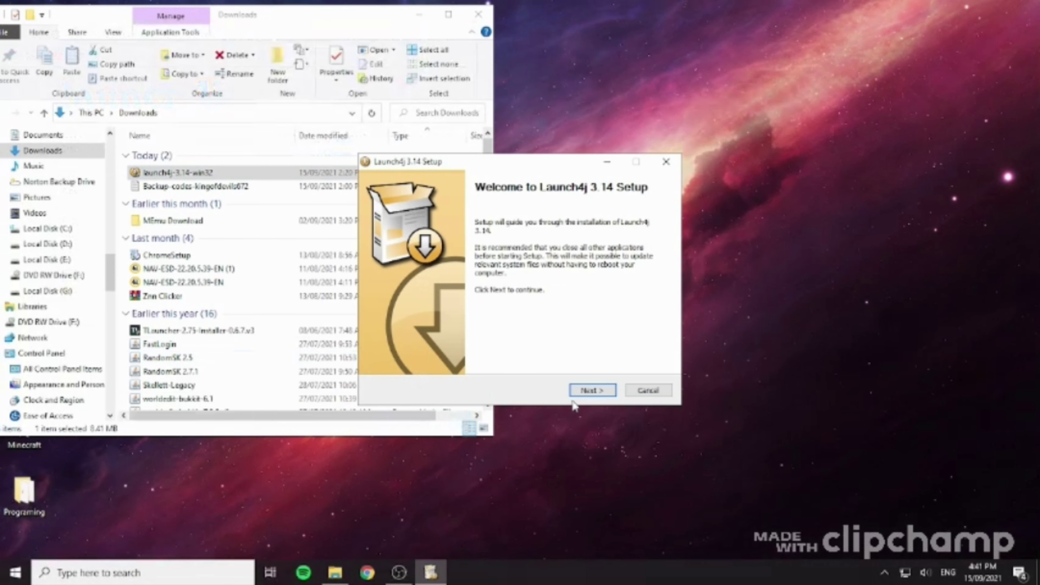
pyautogui.click(590, 392)
pyautogui.click(592, 390)
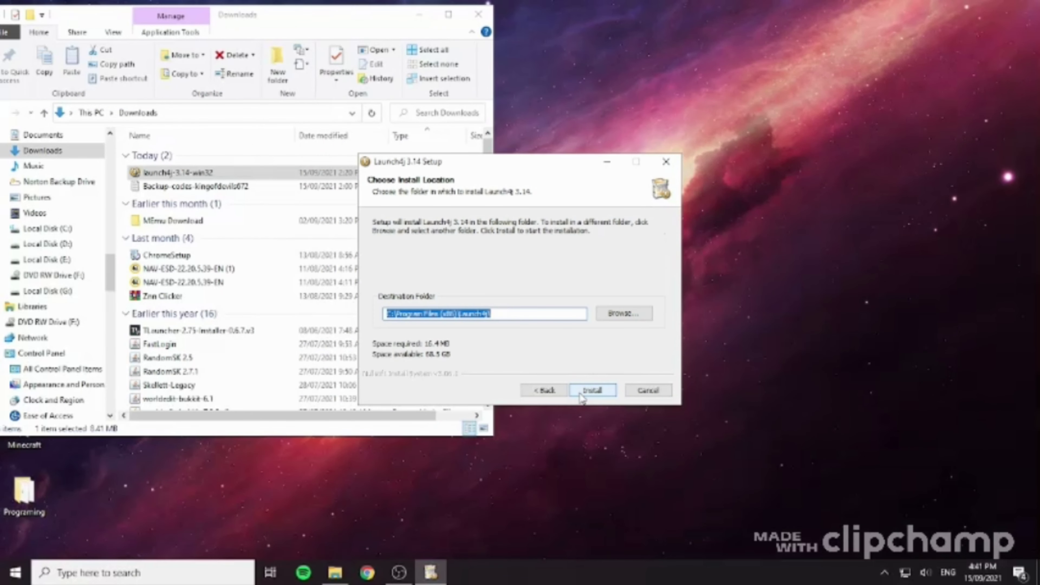
pyautogui.click(592, 390)
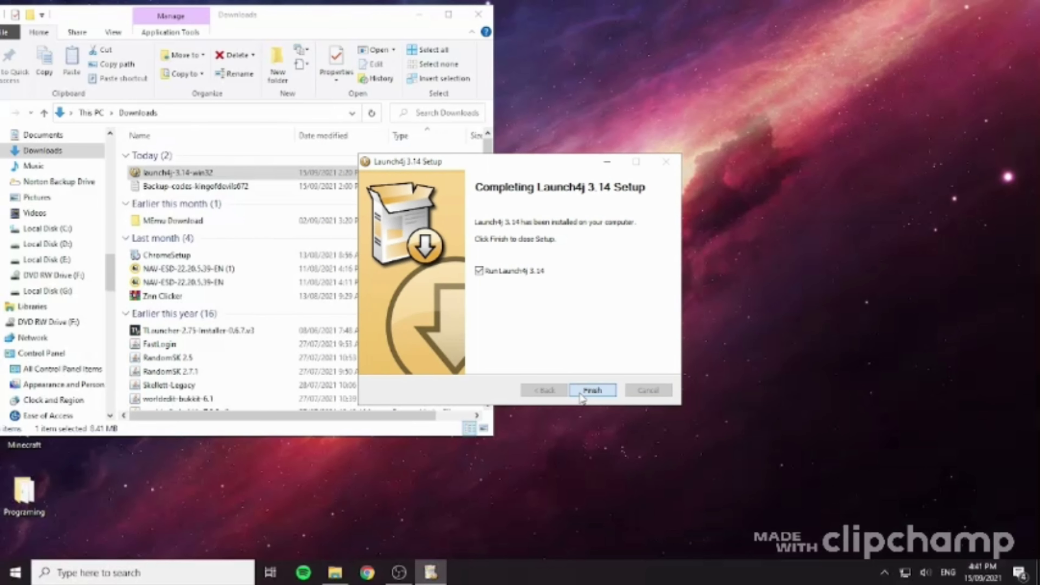
pyautogui.click(592, 390)
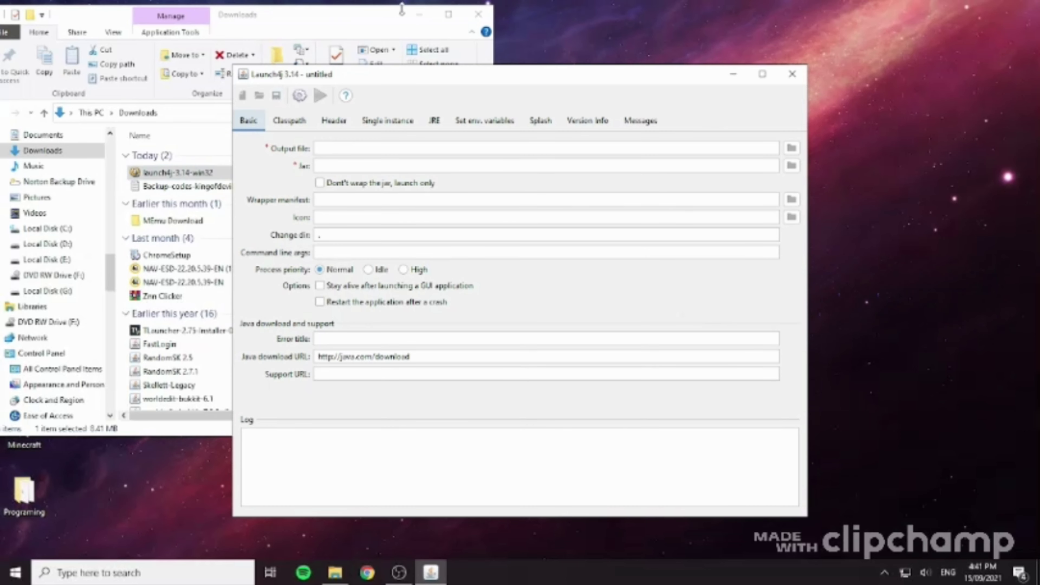
# Step: Clear the Downloads window and Launch4j out of the way, and open the Jar to exe folder on the desktop
pyautogui.click(417, 18)
pyautogui.moveTo(439, 79); pyautogui.dragTo(471, 134)
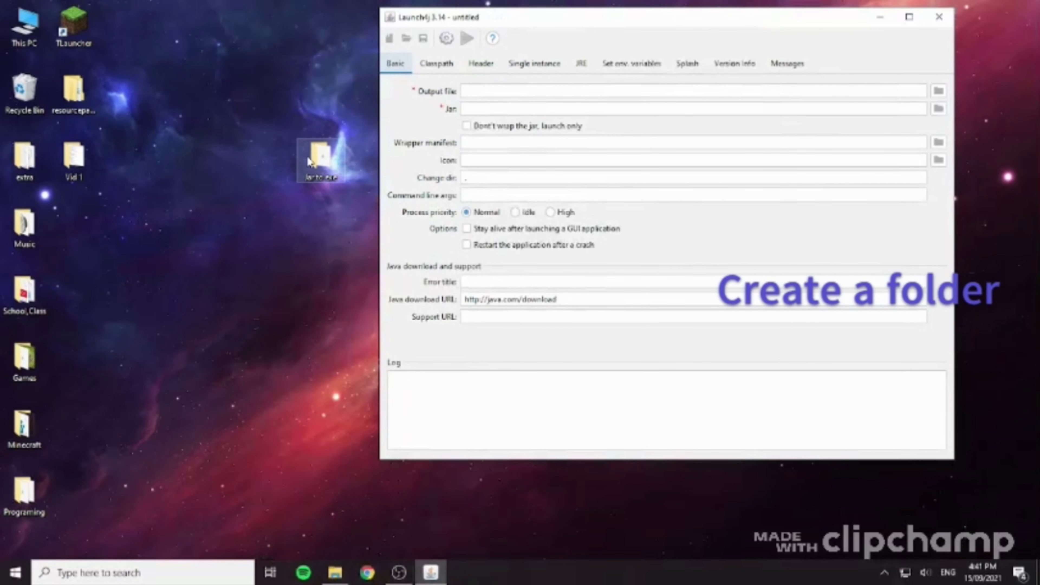
pyautogui.moveTo(320, 159); pyautogui.dragTo(228, 105)
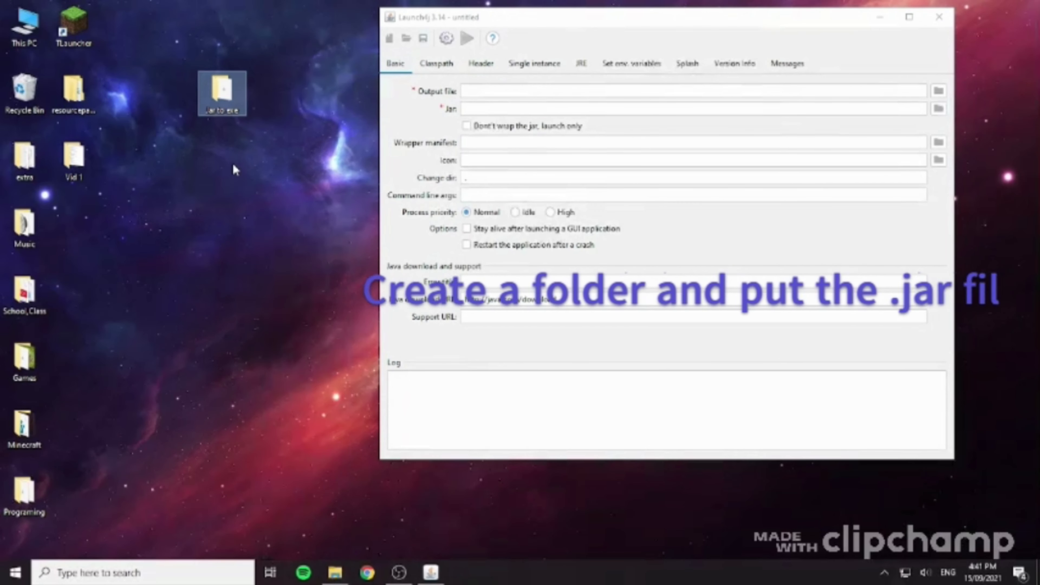
pyautogui.doubleClick(227, 105)
pyautogui.moveTo(274, 30); pyautogui.dragTo(471, 64)
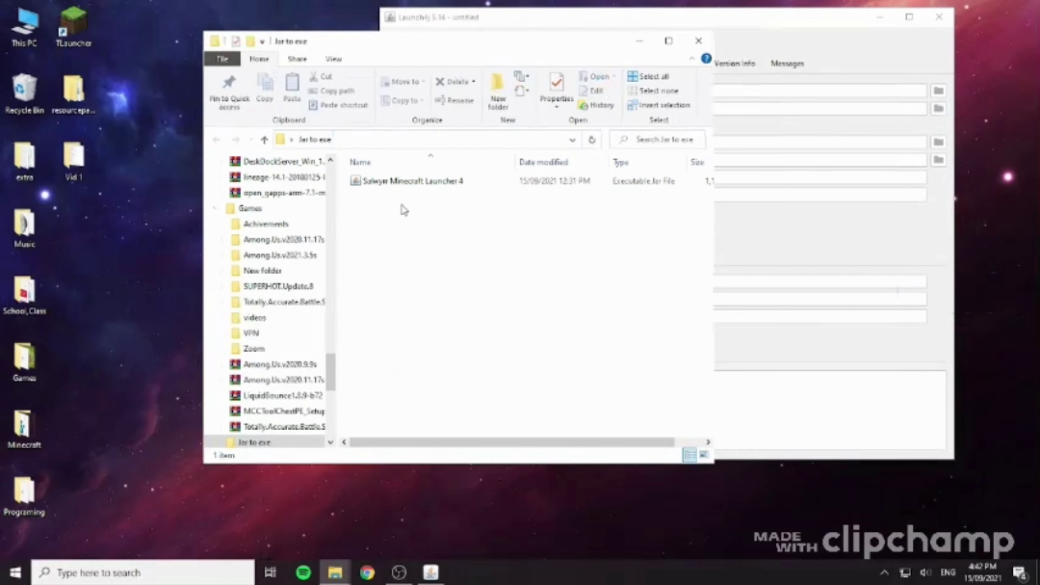
# Step: Create a new folder named jre beside the jar file in the Jar to exe folder
pyautogui.click(426, 182)
pyautogui.click(440, 218)
pyautogui.rightClick(445, 259)
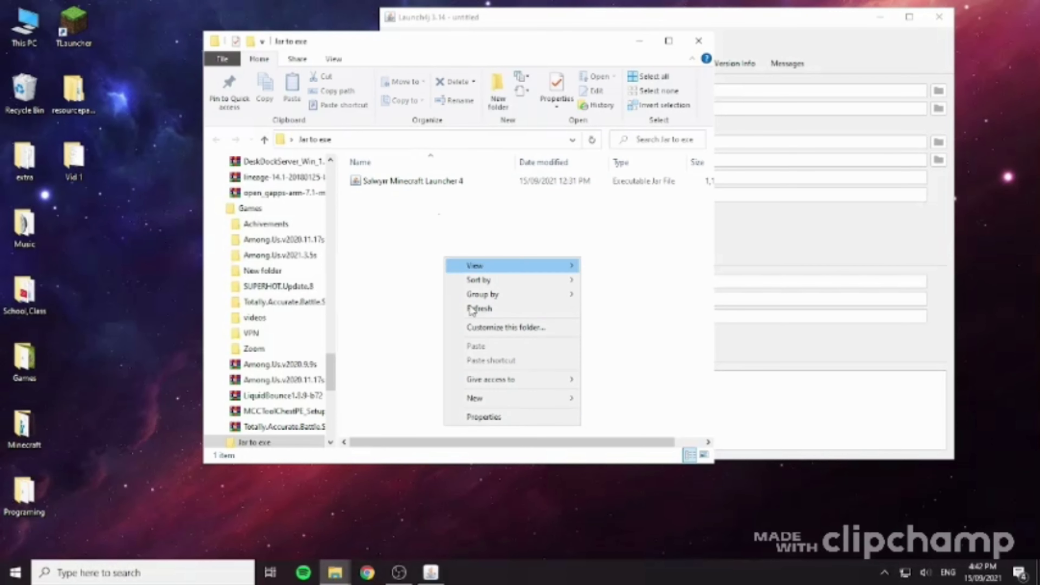
pyautogui.moveTo(493, 400)
pyautogui.click(617, 399)
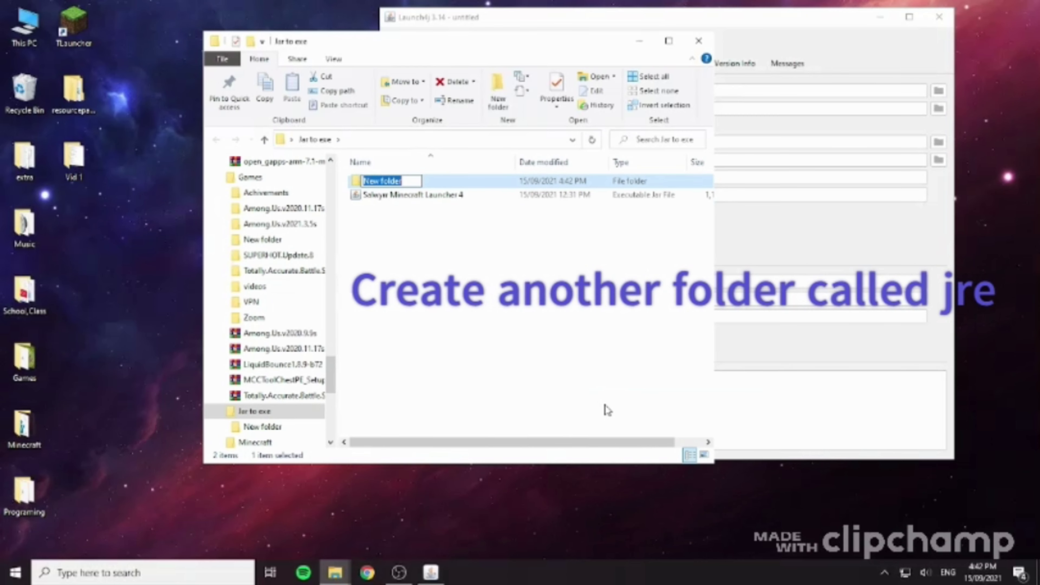
pyautogui.write('jre')
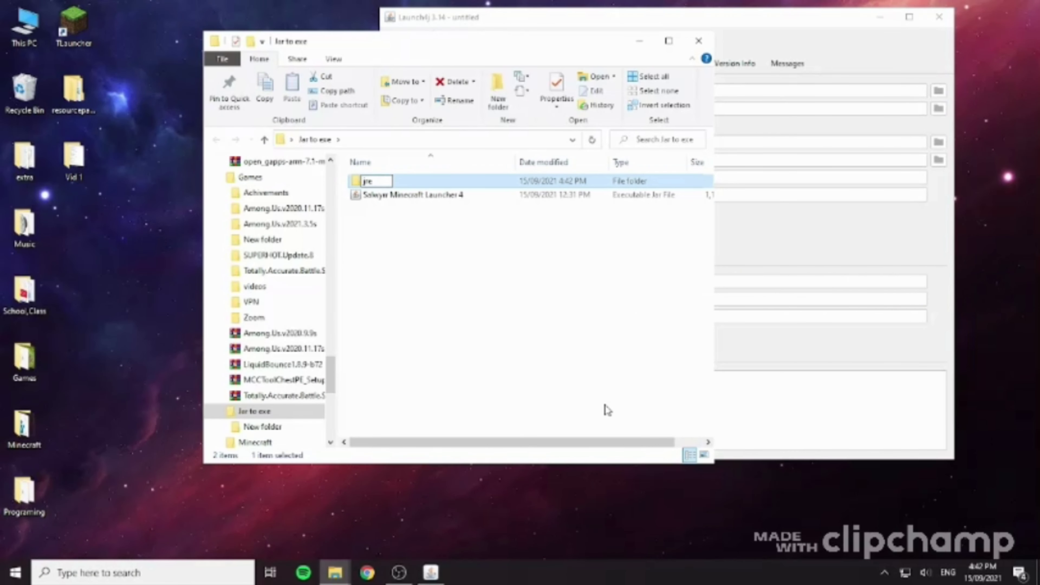
pyautogui.click(470, 296)
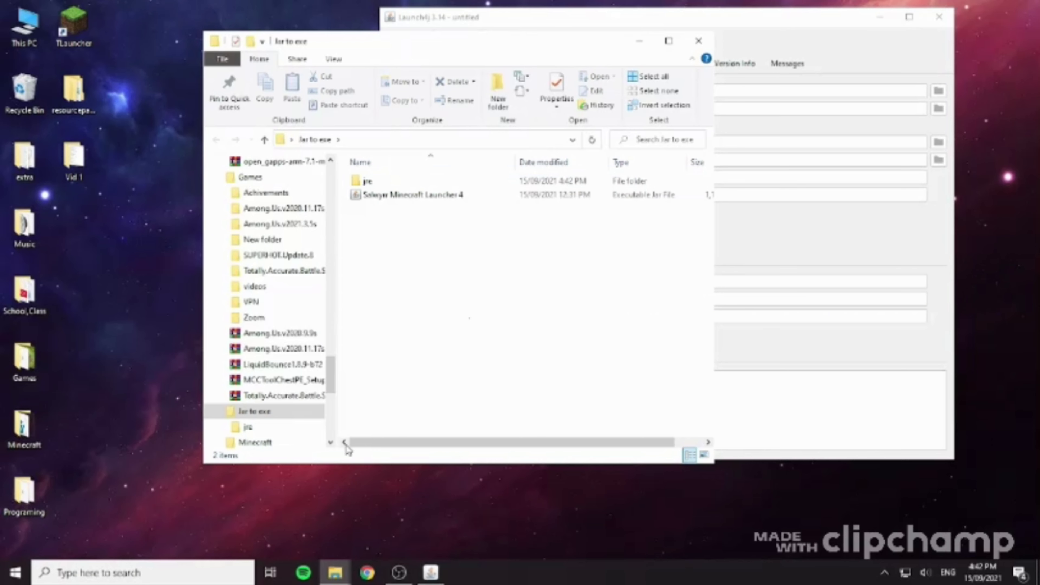
# Step: Open the folder C:\Program Files\Java\jre1.8.0_271 in a second File Explorer window
pyautogui.doubleClick(15, 33)
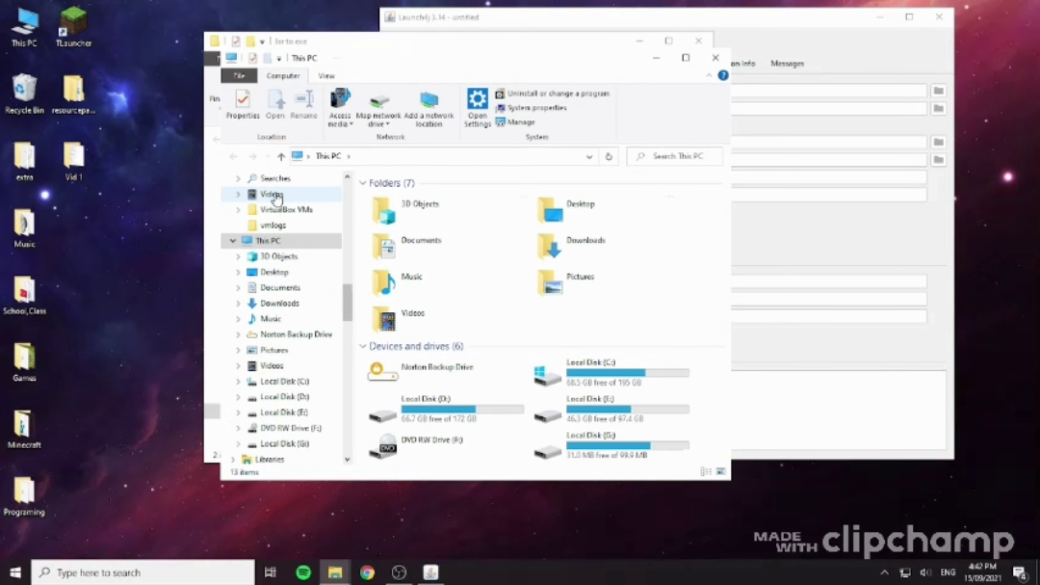
pyautogui.doubleClick(594, 377)
pyautogui.scroll(-3, 595, 379)
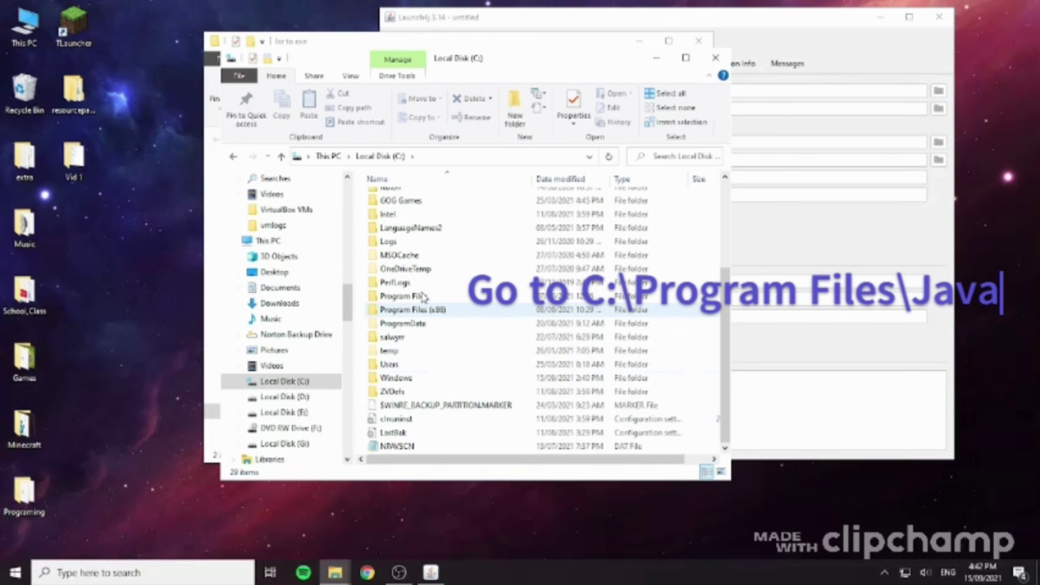
pyautogui.doubleClick(424, 297)
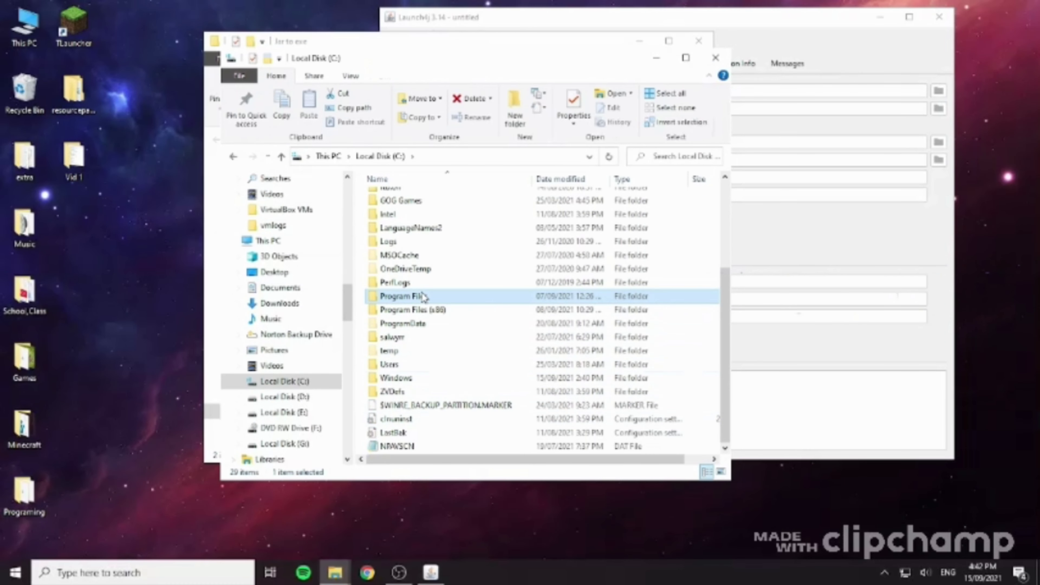
pyautogui.scroll(-12, 437, 361)
pyautogui.scroll(10, 445, 368)
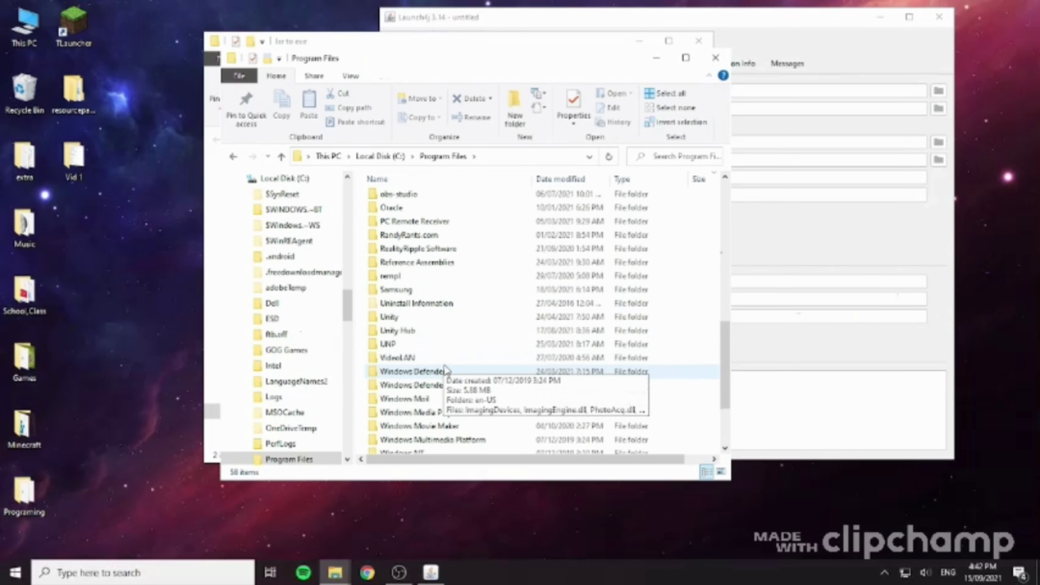
pyautogui.scroll(-1, 446, 370)
pyautogui.doubleClick(399, 308)
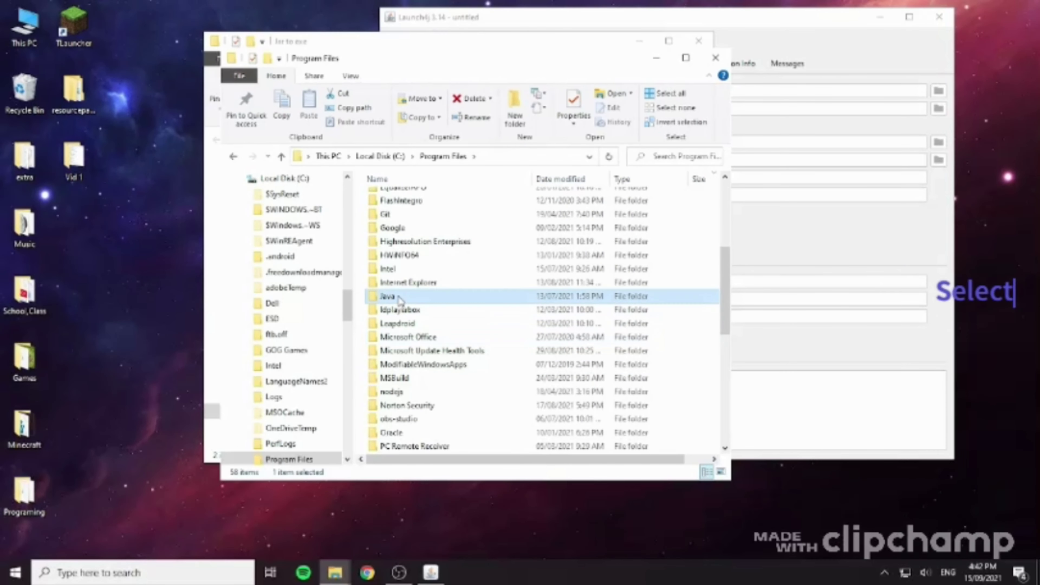
pyautogui.moveTo(377, 238); pyautogui.dragTo(639, 214)
pyautogui.doubleClick(410, 212)
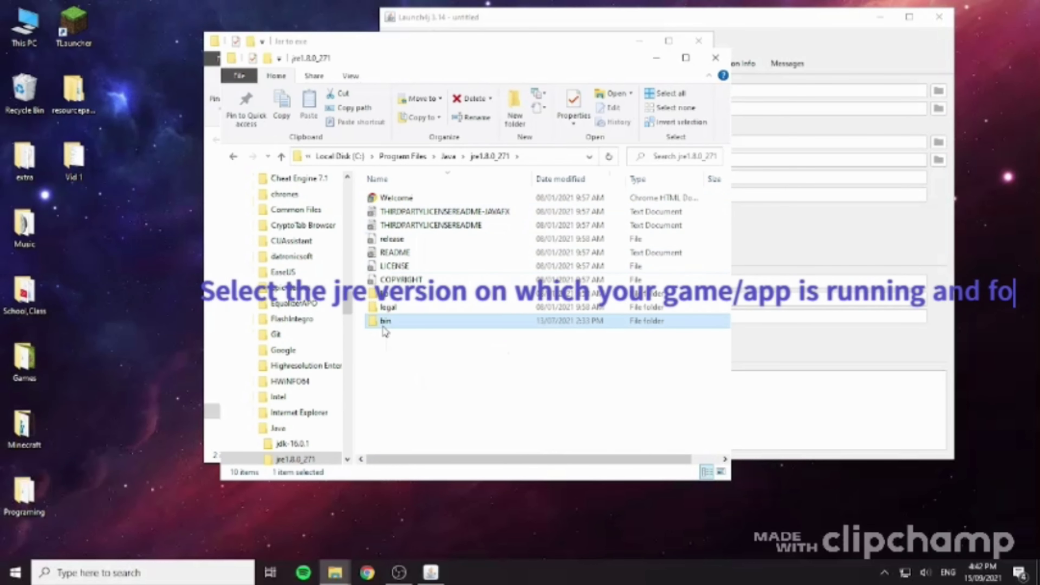
# Step: Copy the lib and bin folders from the jre1.8.0_271 folder
pyautogui.click(391, 297)
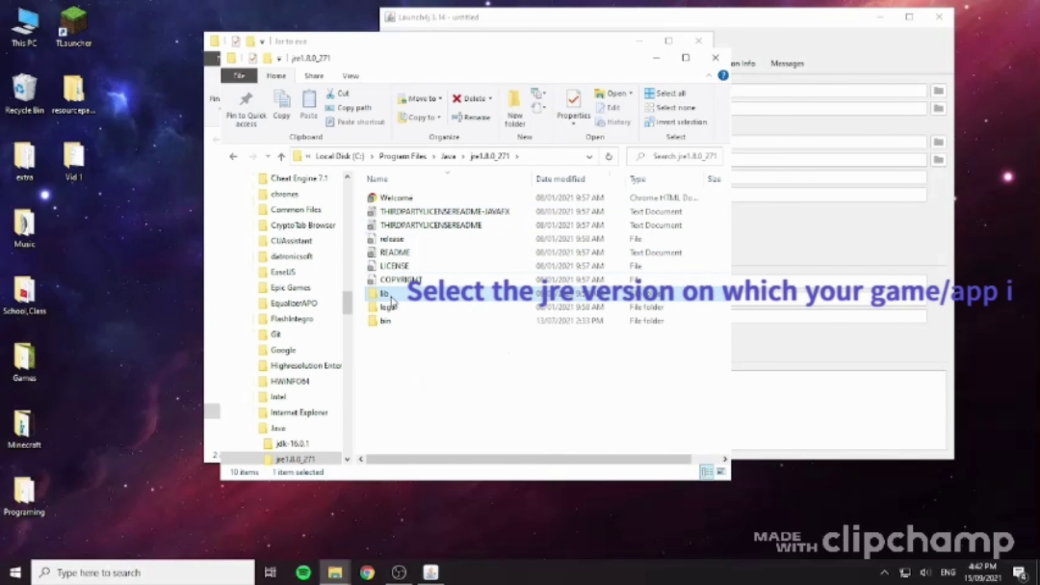
pyautogui.keyDown('ctrl'); pyautogui.click(394, 324); pyautogui.keyUp('ctrl')
pyautogui.moveTo(469, 57); pyautogui.dragTo(757, 93)
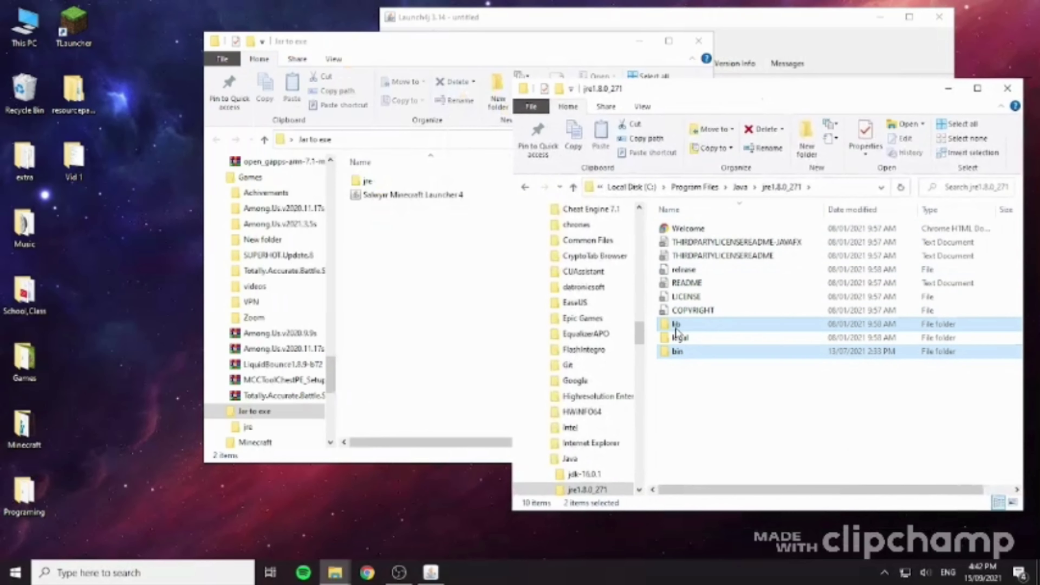
pyautogui.rightClick(685, 324)
pyautogui.click(707, 252)
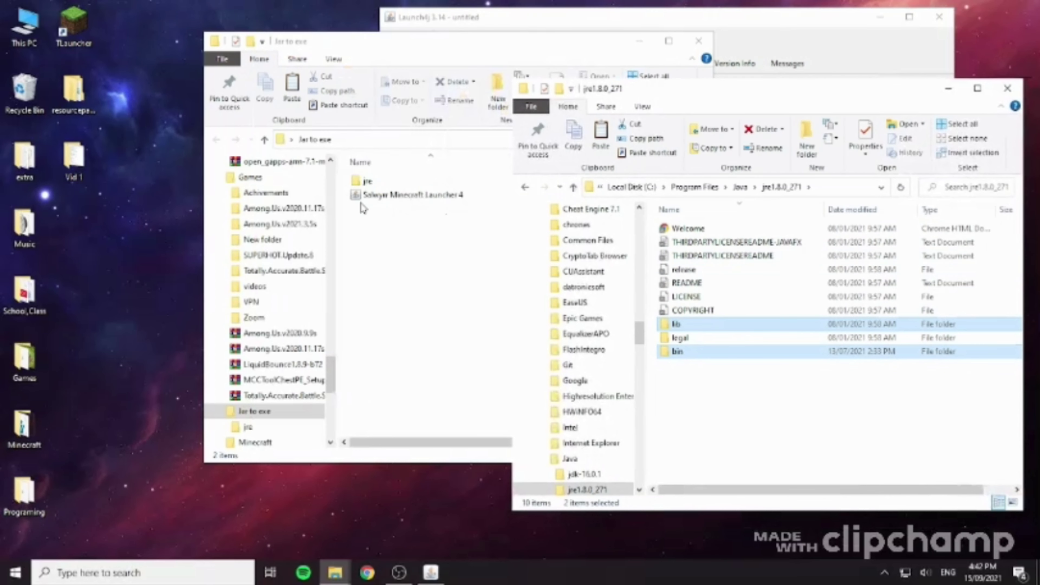
# Step: Paste the copied lib and bin folders into the new jre folder, and return to the Jar to exe folder
pyautogui.click(369, 184)
pyautogui.doubleClick(369, 183)
pyautogui.rightClick(420, 288)
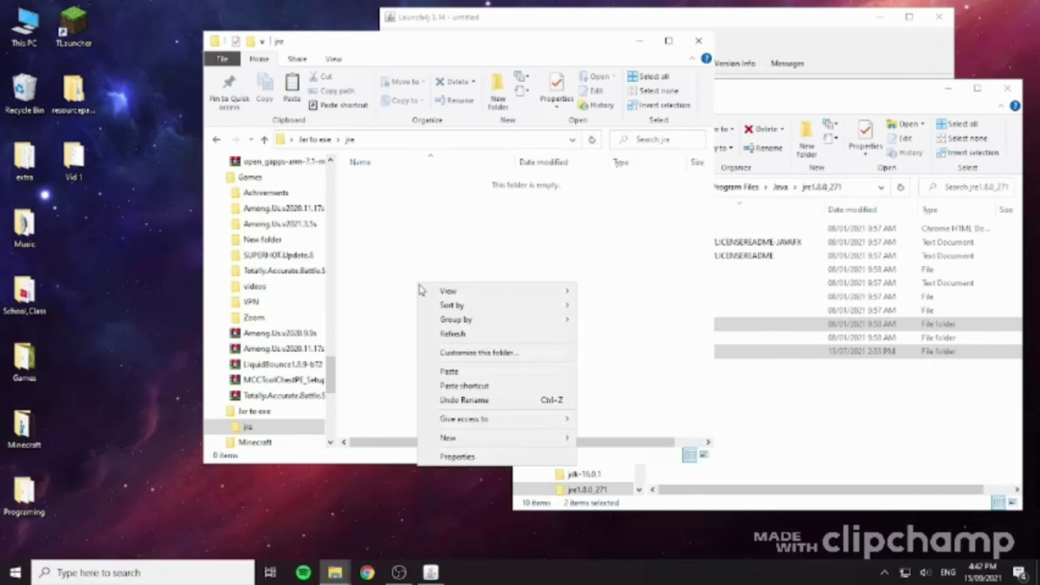
pyautogui.click(471, 373)
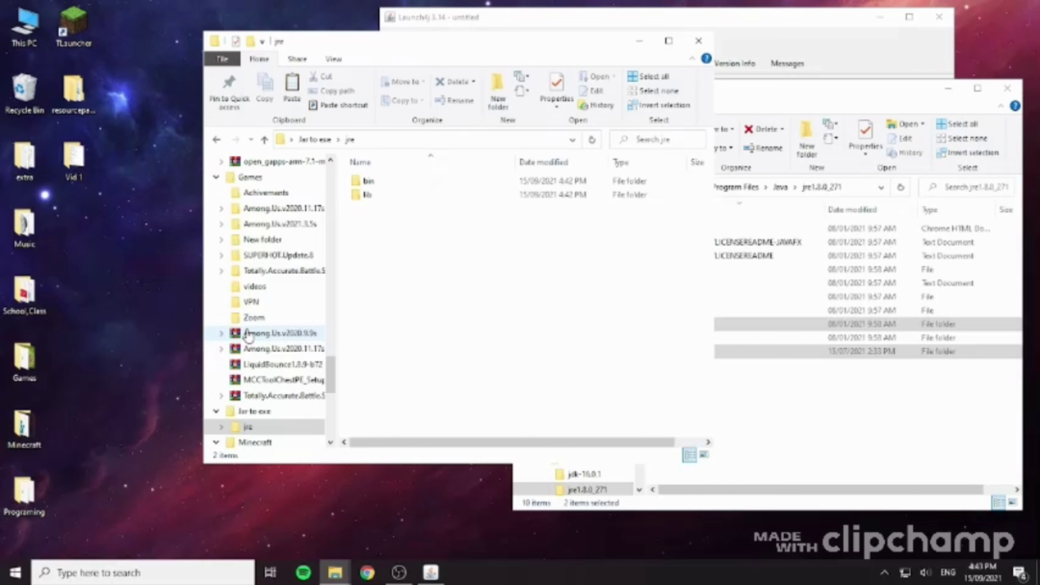
pyautogui.hotkey('ctrl', 'a')
pyautogui.click(422, 227)
pyautogui.moveTo(422, 227); pyautogui.dragTo(425, 185)
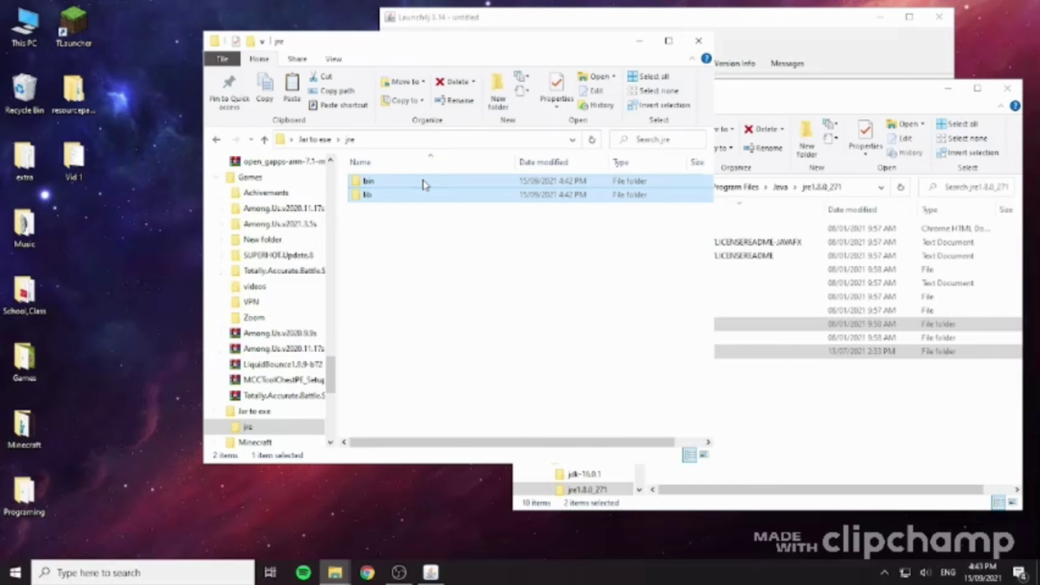
pyautogui.click(216, 140)
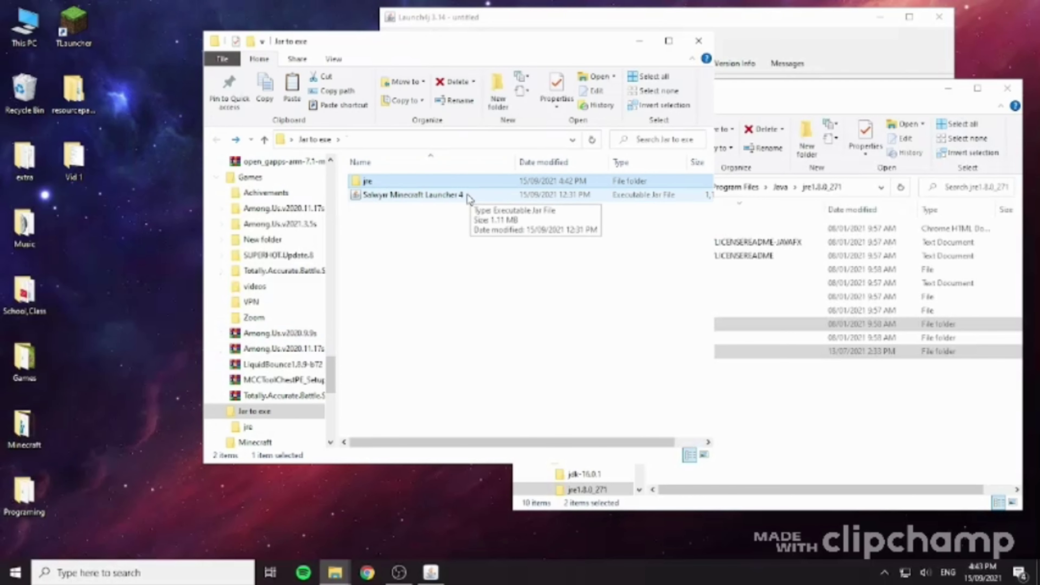
pyautogui.click(449, 255)
# Step: Switch to Launch4j and set the output file to Salwyrr.exe in the Jar to exe folder on the Desktop
pyautogui.click(673, 17)
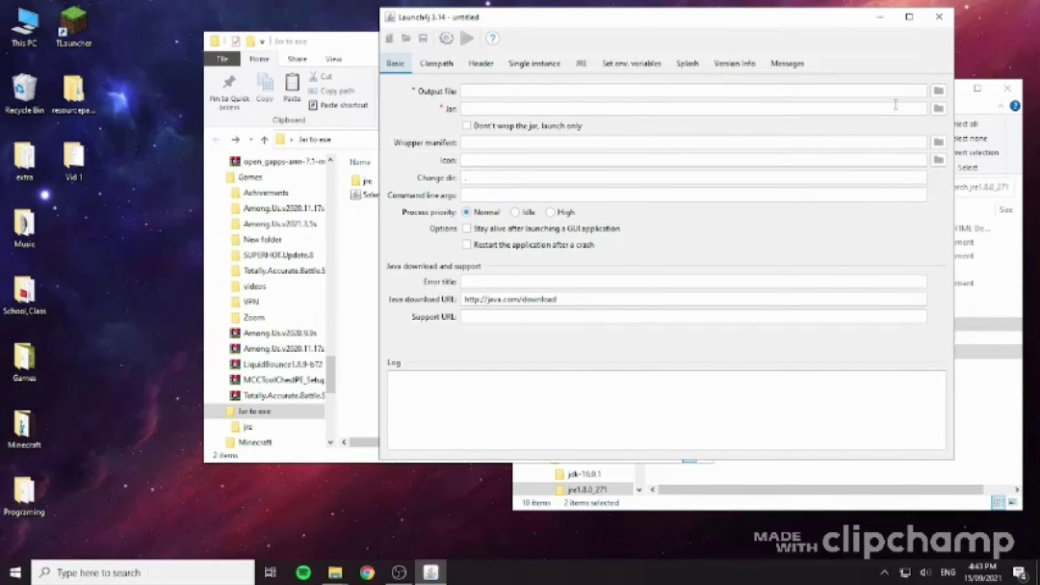
pyautogui.click(940, 92)
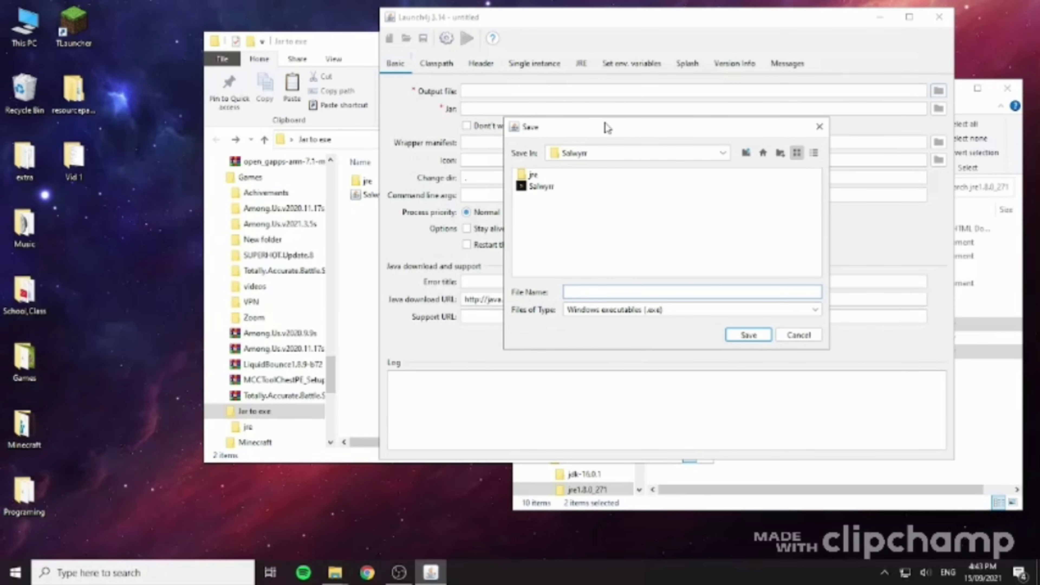
pyautogui.click(615, 154)
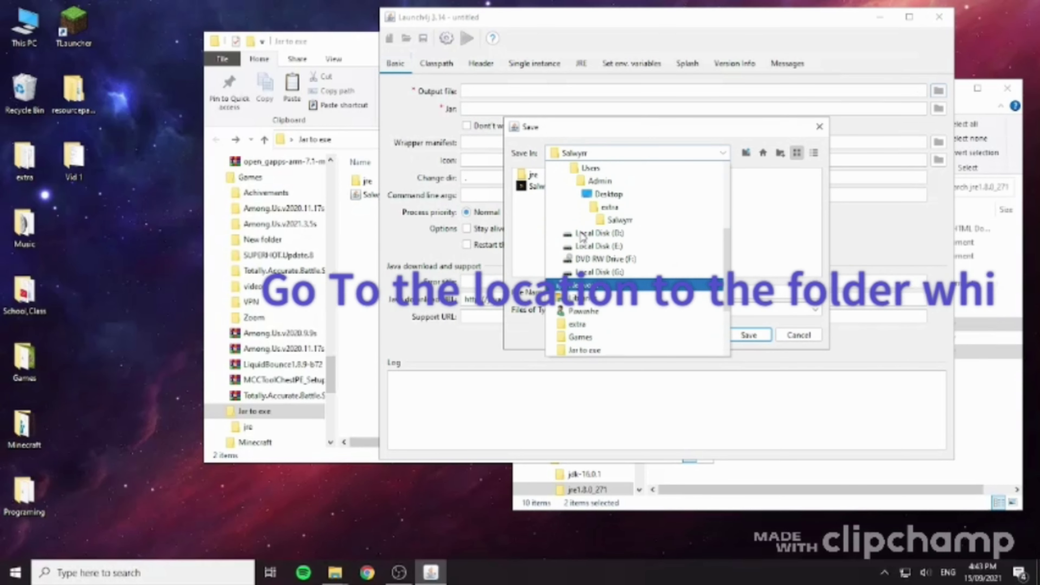
pyautogui.scroll(5, 581, 236)
pyautogui.click(582, 194)
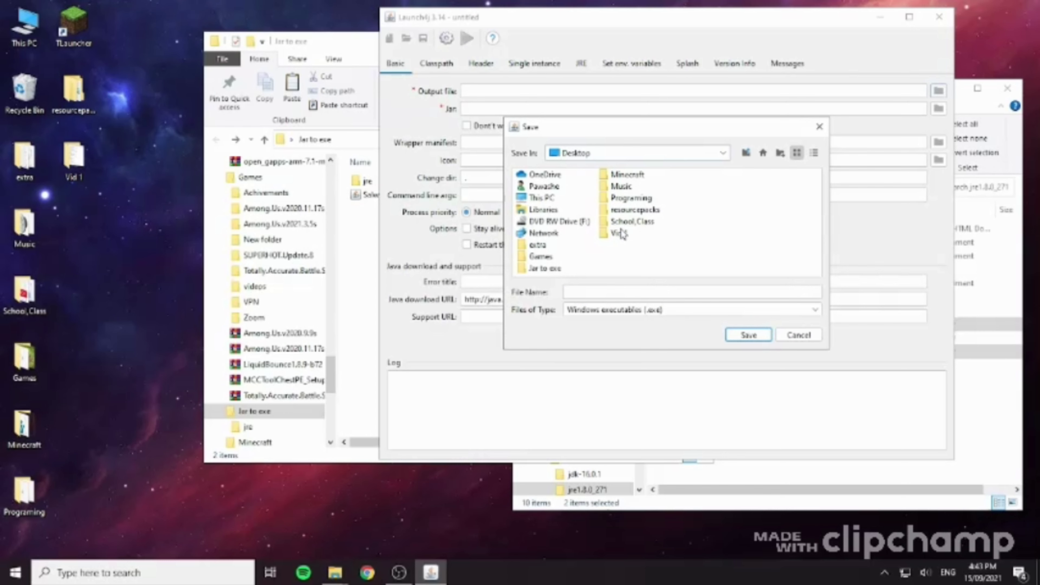
pyautogui.doubleClick(542, 272)
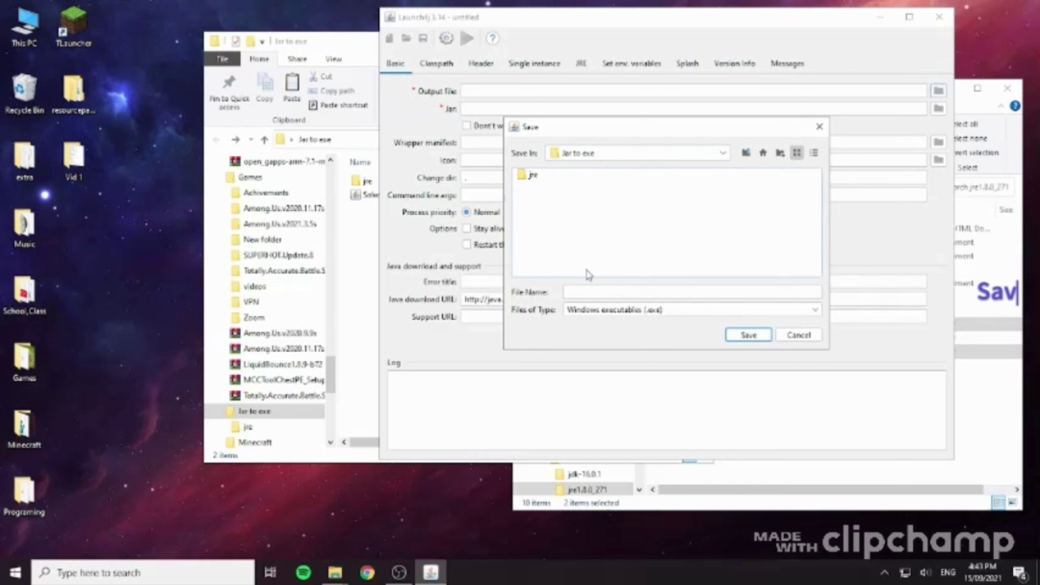
pyautogui.click(584, 290)
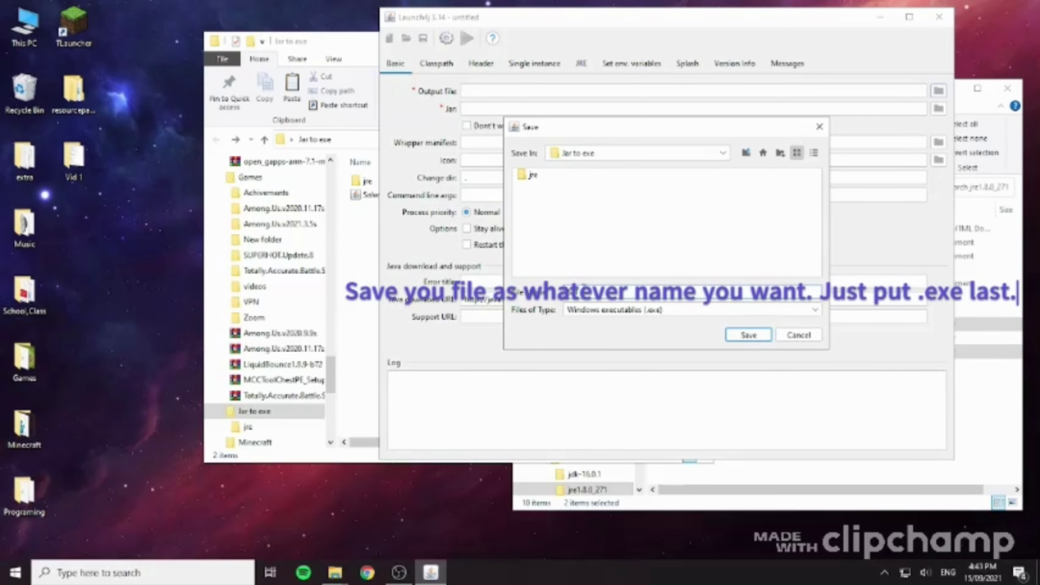
pyautogui.write('Selwyn.exe')
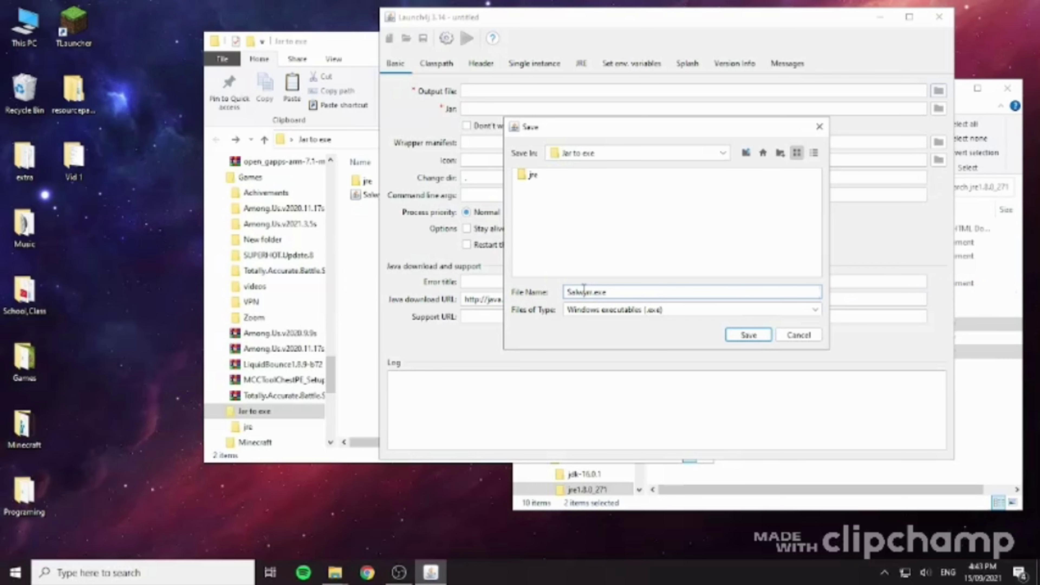
pyautogui.click(748, 335)
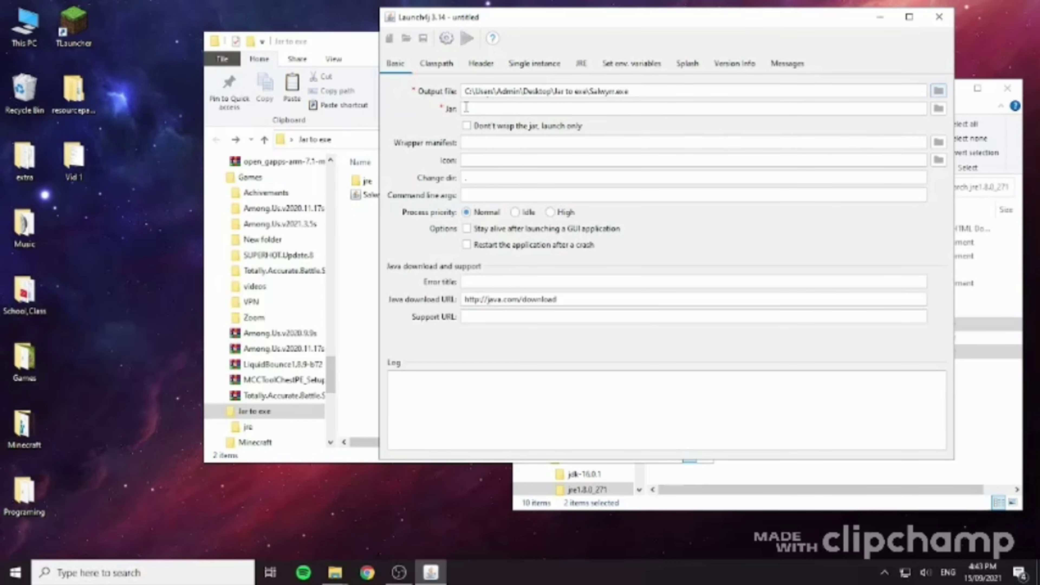
# Step: Choose Salwyrr Minecraft Launcher 4.jar from the Jar to exe folder as the input jar
pyautogui.click(466, 107)
pyautogui.click(940, 109)
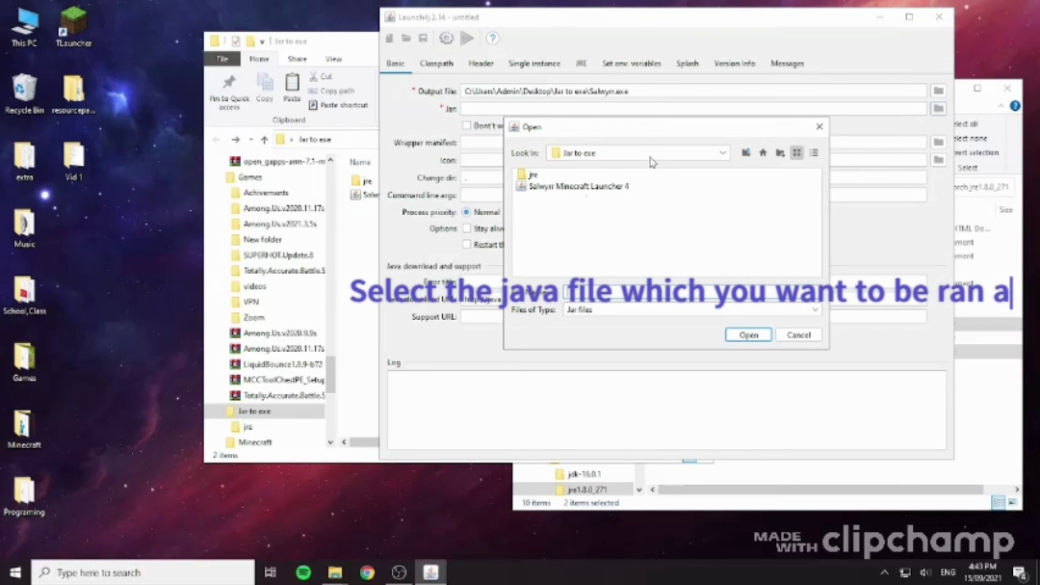
pyautogui.click(593, 154)
pyautogui.click(590, 351)
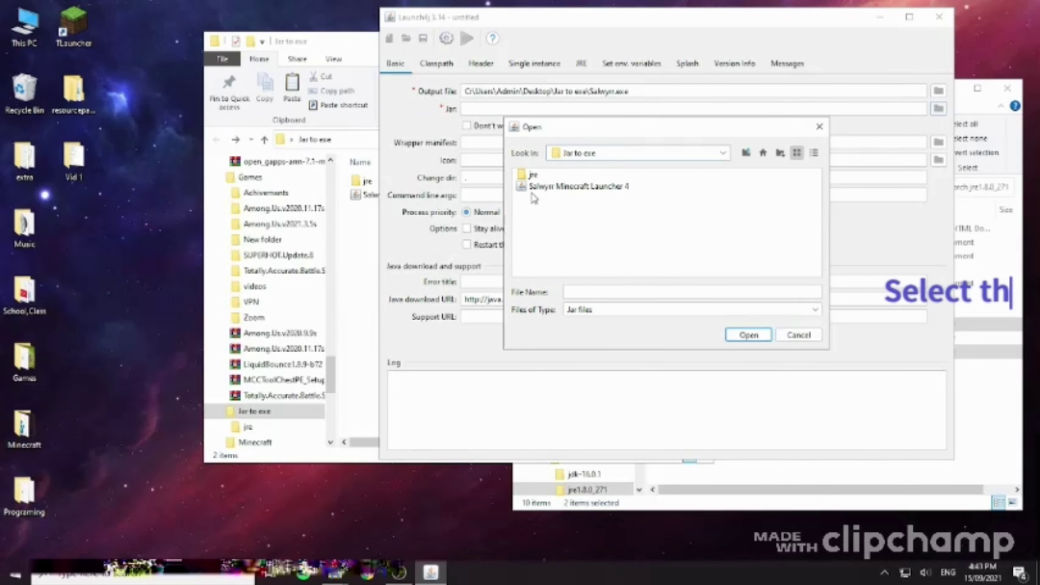
pyautogui.click(543, 188)
pyautogui.click(750, 335)
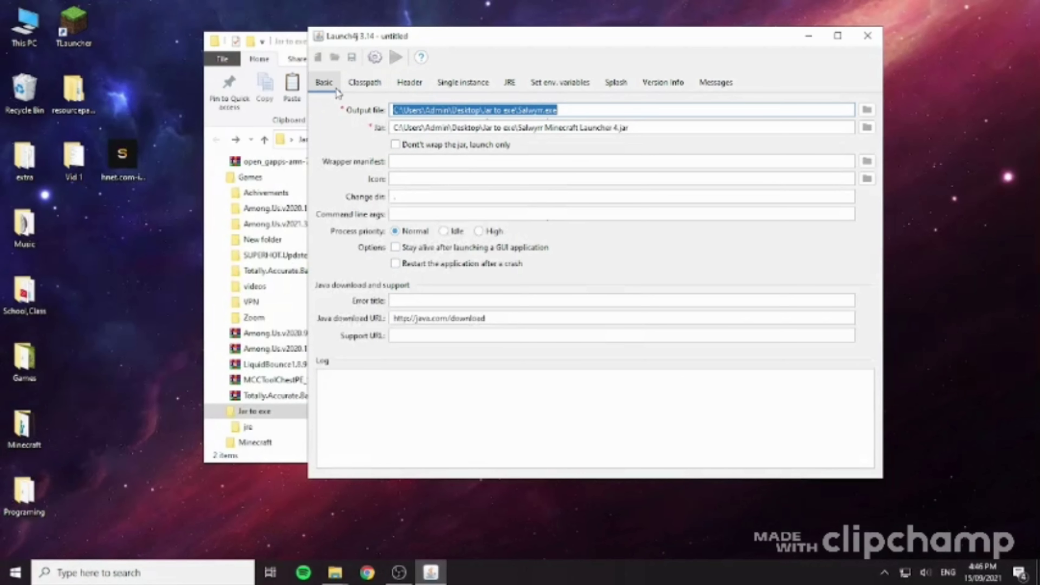
# Step: Set the bundled JRE path to jre in the JRE settings
pyautogui.click(364, 82)
pyautogui.click(451, 86)
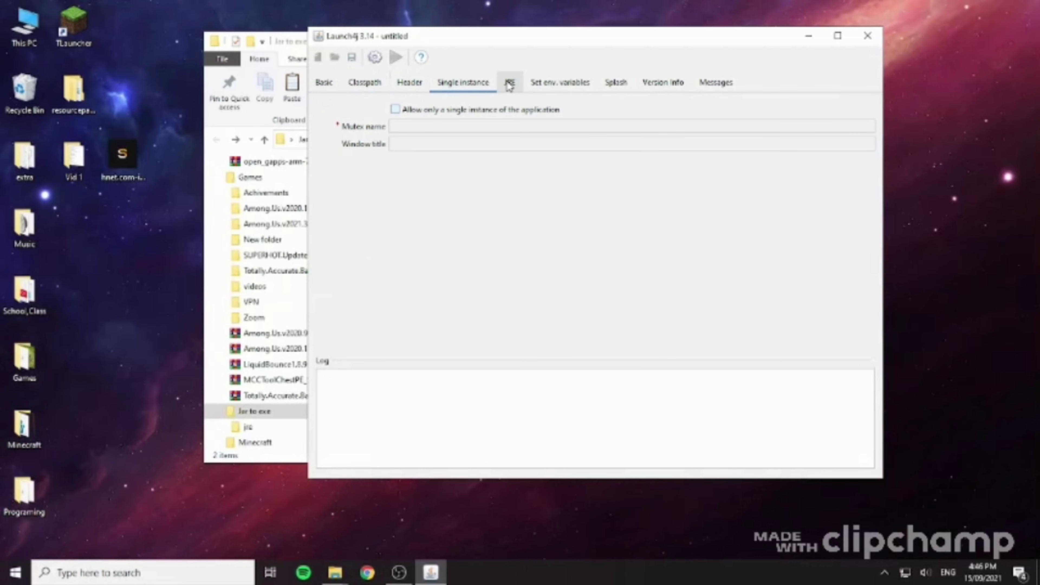
pyautogui.click(502, 90)
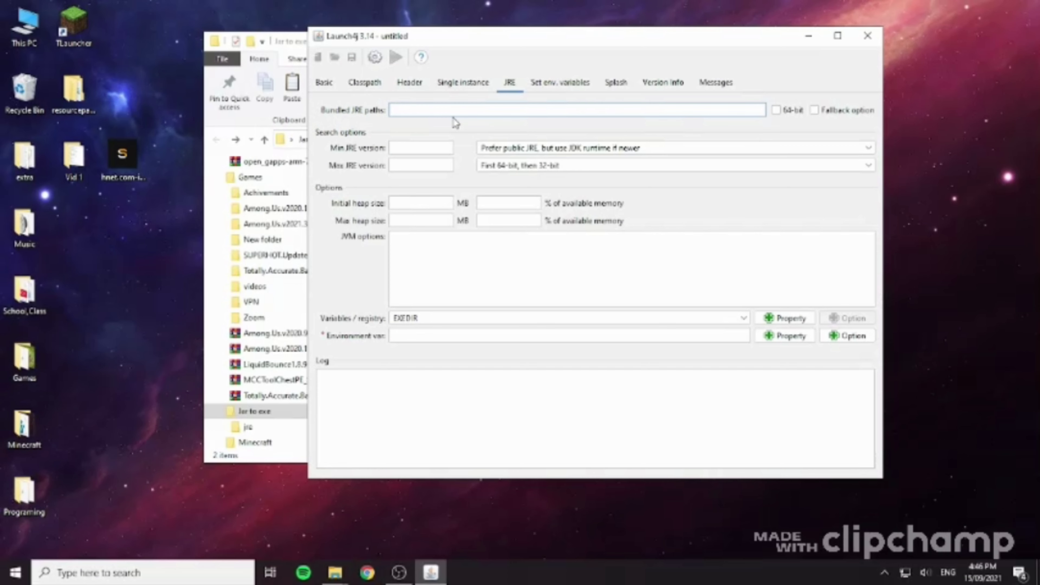
pyautogui.write('jre')
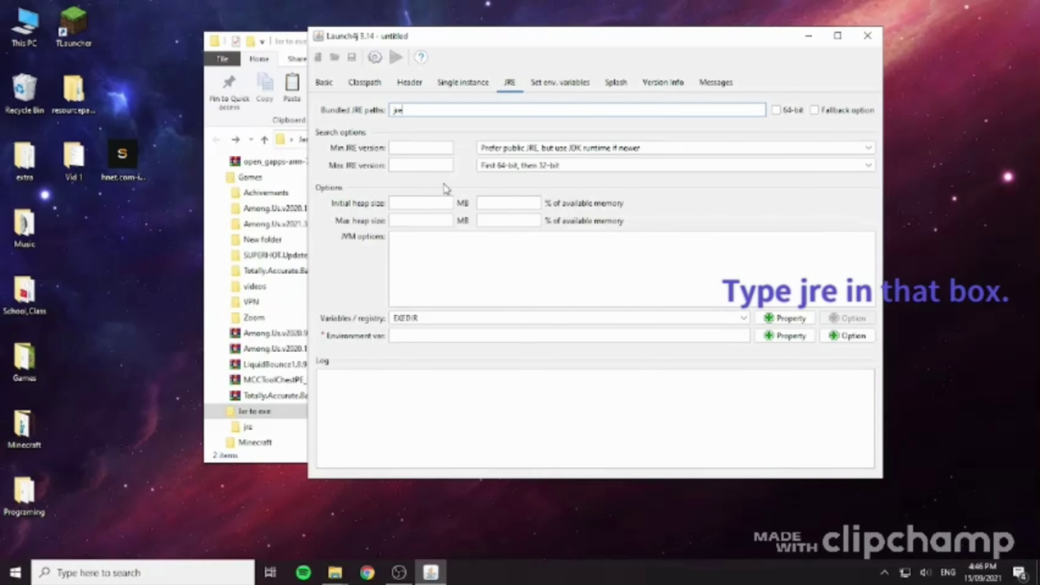
# Step: Move the hnet.com-image icon file from the desktop into the Jar to exe folder, arranging the windows side by side
pyautogui.moveTo(534, 44); pyautogui.dragTo(741, 42)
pyautogui.moveTo(373, 36); pyautogui.dragTo(186, 41)
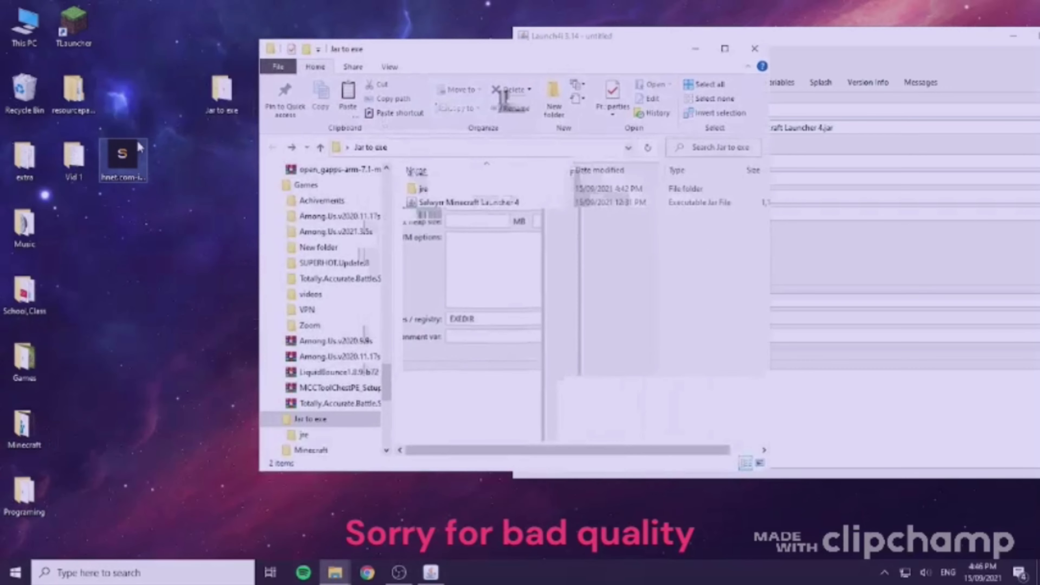
pyautogui.moveTo(122, 155); pyautogui.dragTo(429, 269)
pyautogui.moveTo(526, 60); pyautogui.dragTo(264, 56)
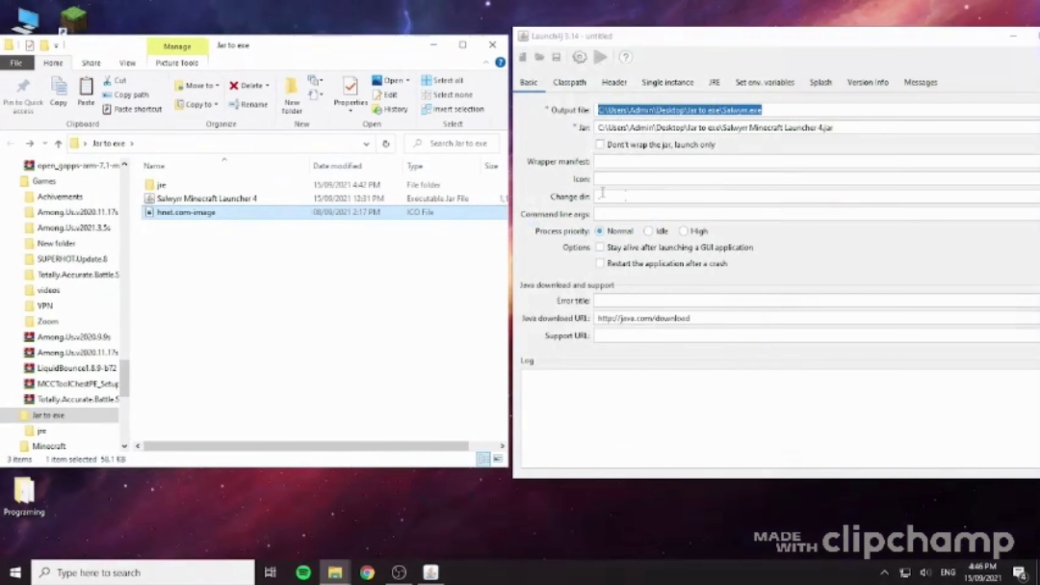
# Step: Set the executable's icon in Launch4j to hnet.com-image.ico from the Jar to exe folder
pyautogui.click(612, 180)
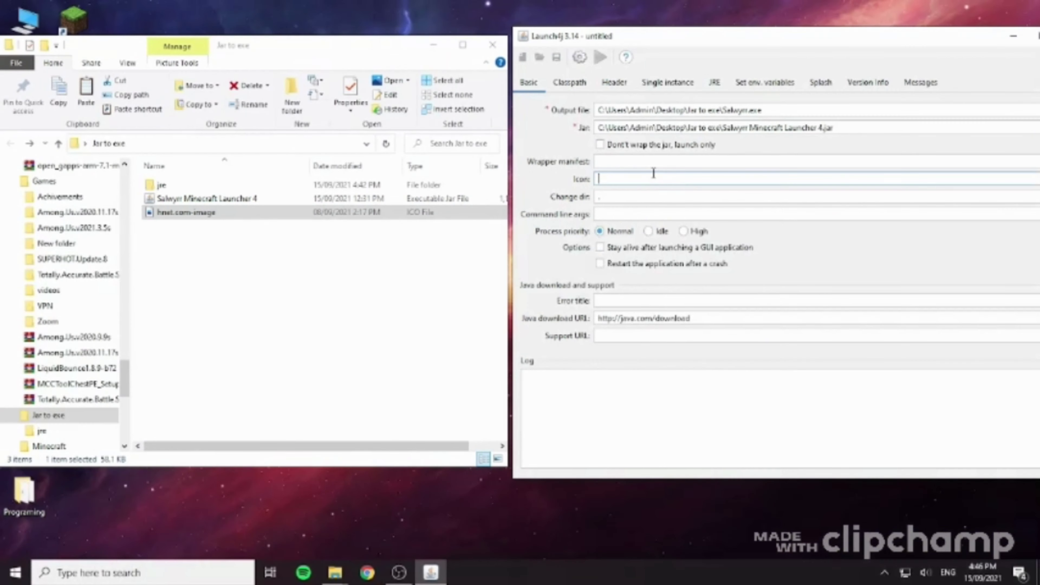
pyautogui.moveTo(697, 36); pyautogui.dragTo(517, 32)
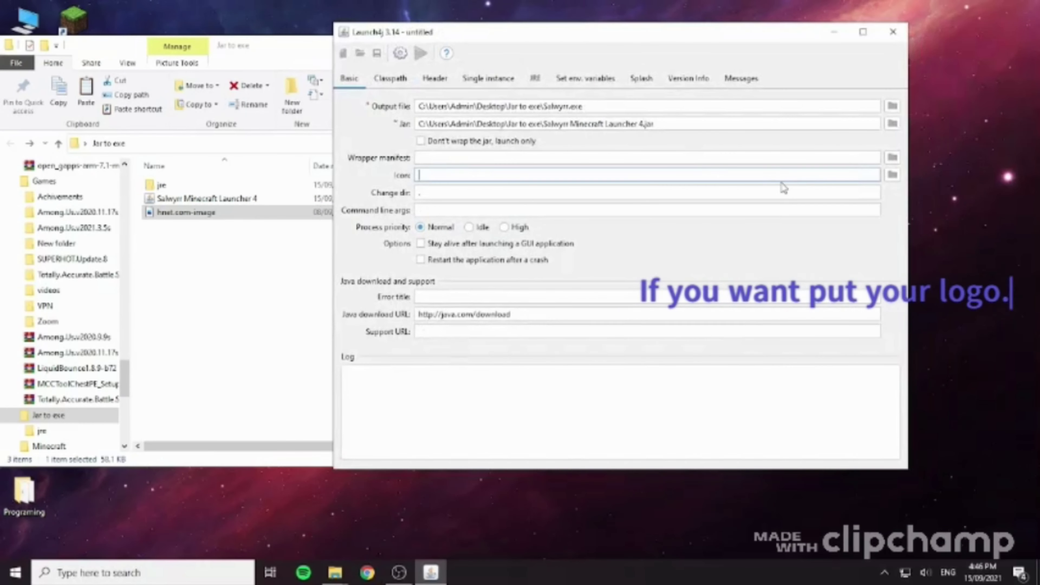
pyautogui.click(892, 175)
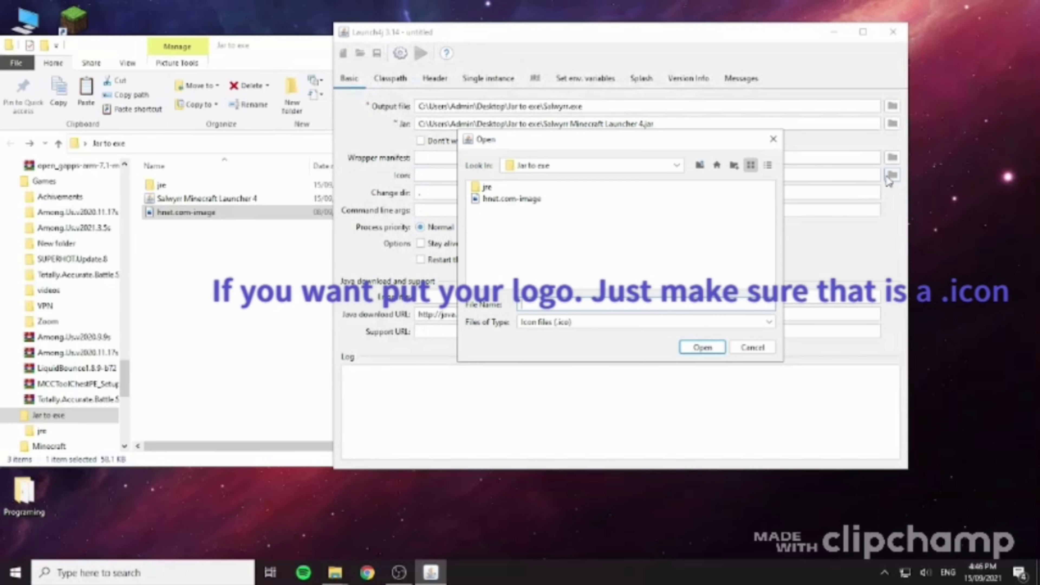
pyautogui.click(495, 199)
pyautogui.click(702, 349)
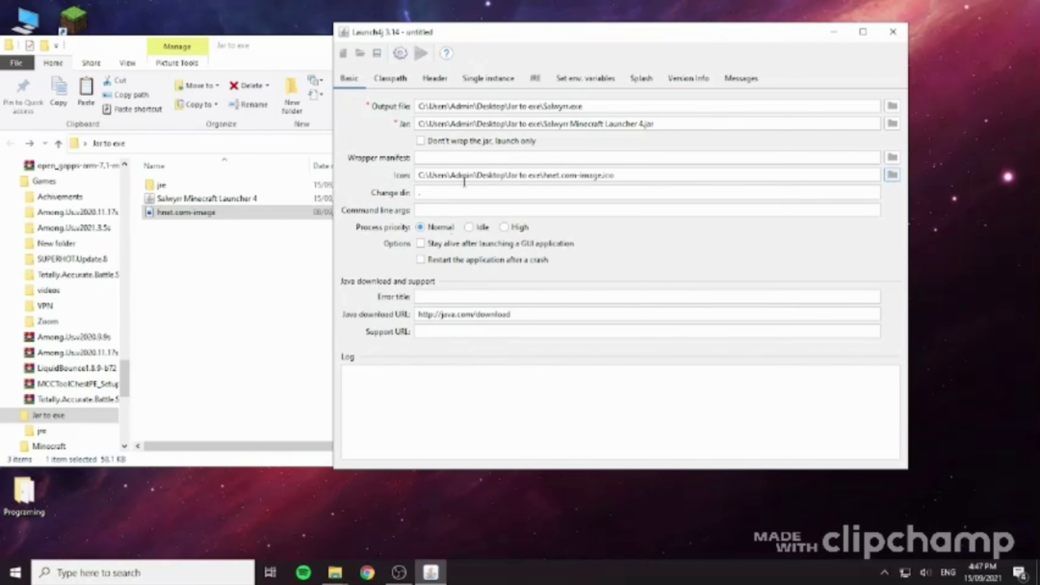
pyautogui.click(457, 194)
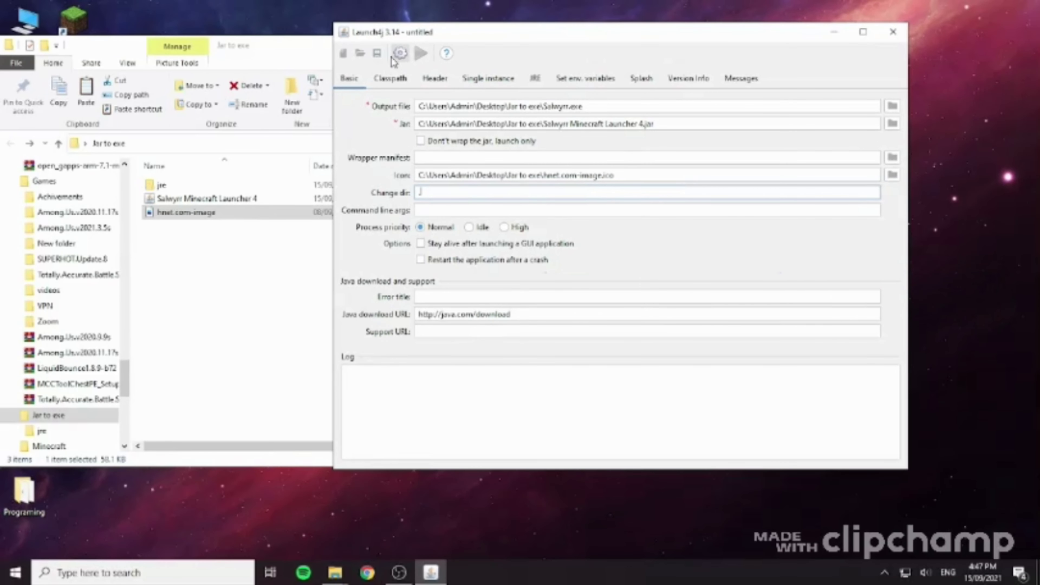
# Step: Build the wrapper, saving the Launch4j configuration as salwyrr in the Documents folder
pyautogui.click(400, 53)
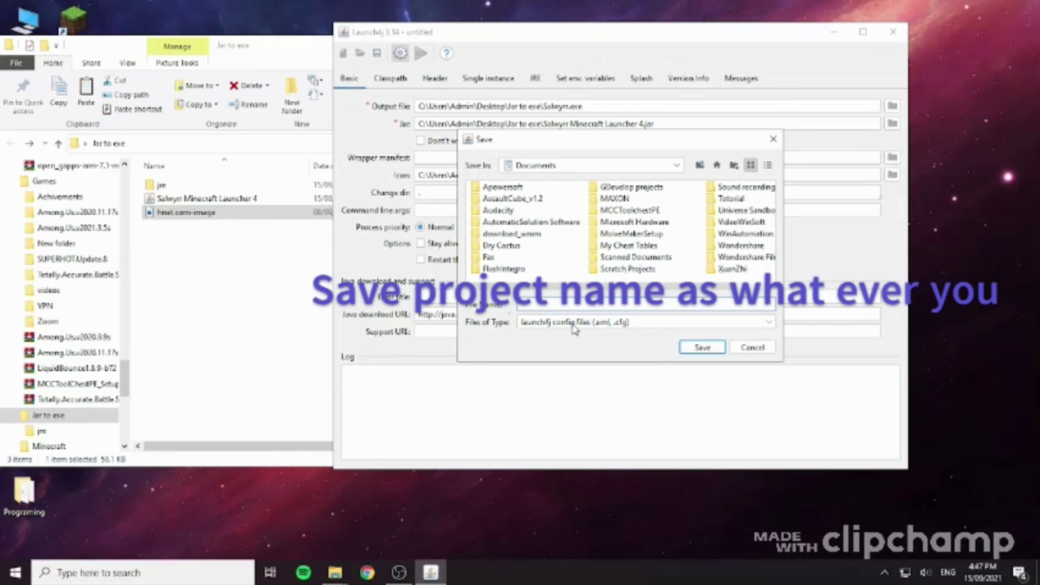
pyautogui.write('sa')
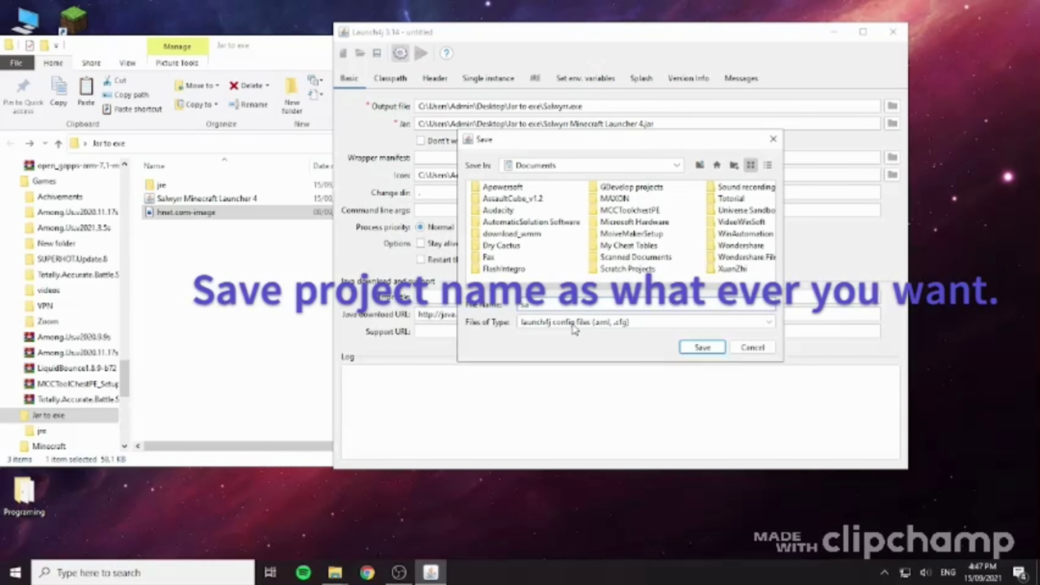
pyautogui.write('lwyrn')
pyautogui.click(702, 347)
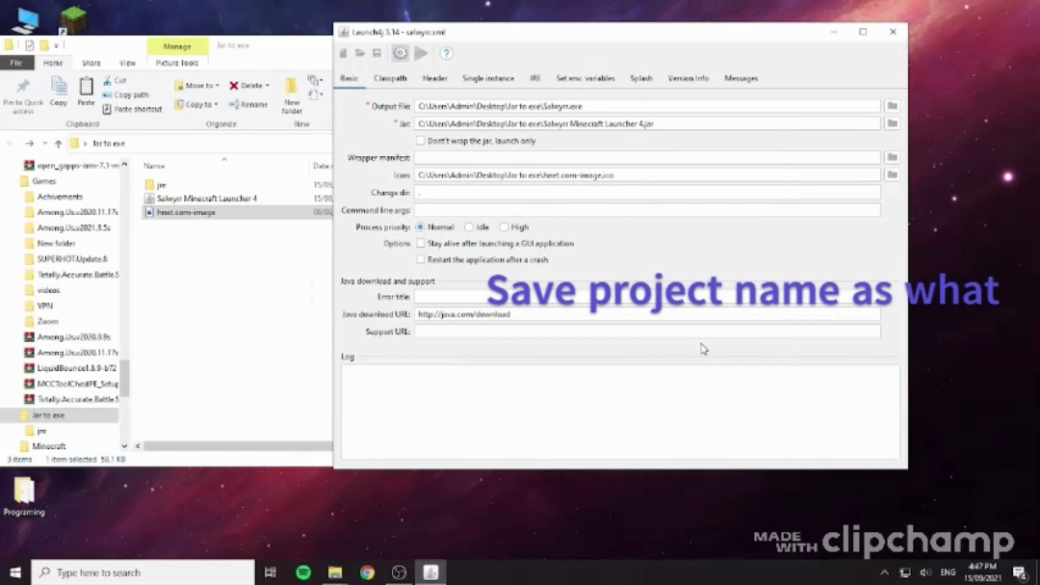
# Step: Minimize Launch4j, test the generated Salwyrr application by running it from the Jar to exe folder, and close the launcher
pyautogui.click(287, 286)
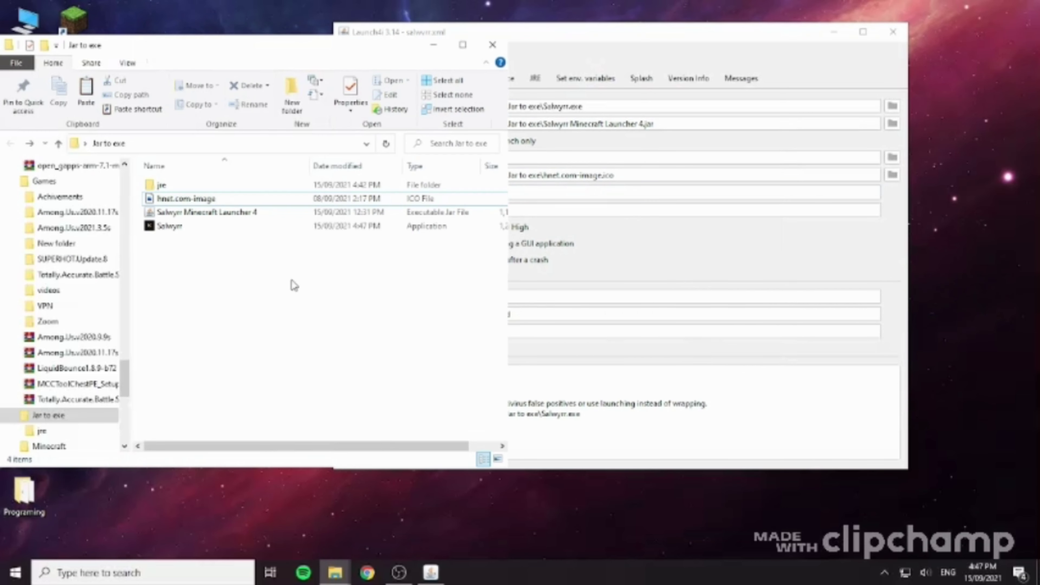
pyautogui.click(834, 31)
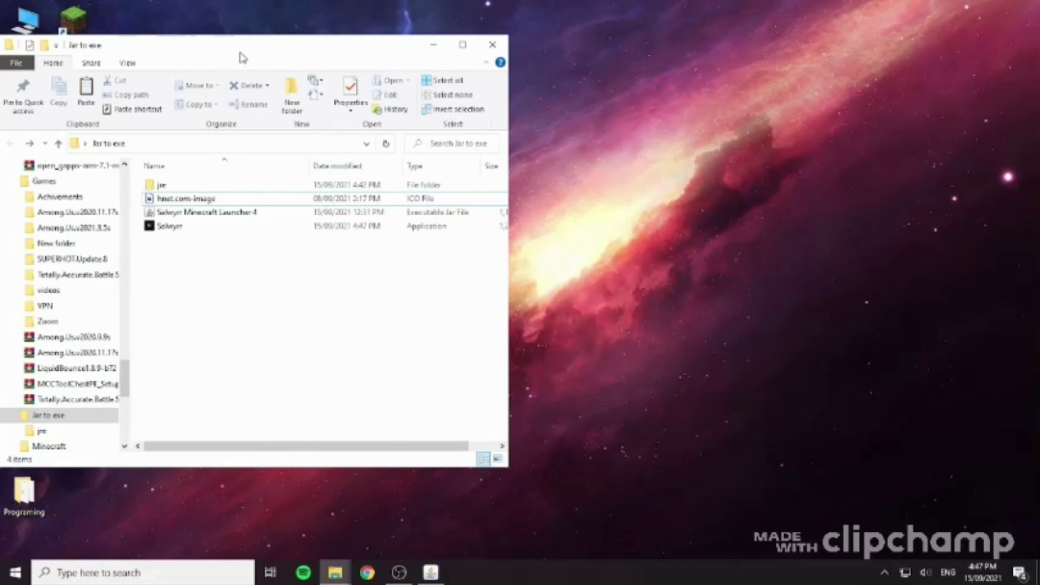
pyautogui.moveTo(239, 55); pyautogui.dragTo(596, 63)
pyautogui.click(520, 246)
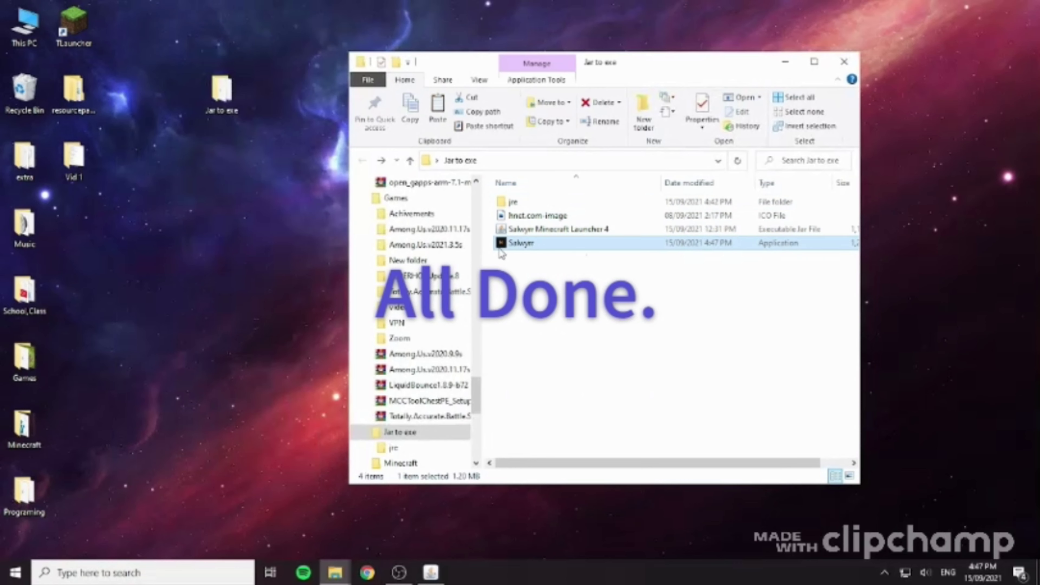
pyautogui.doubleClick(550, 250)
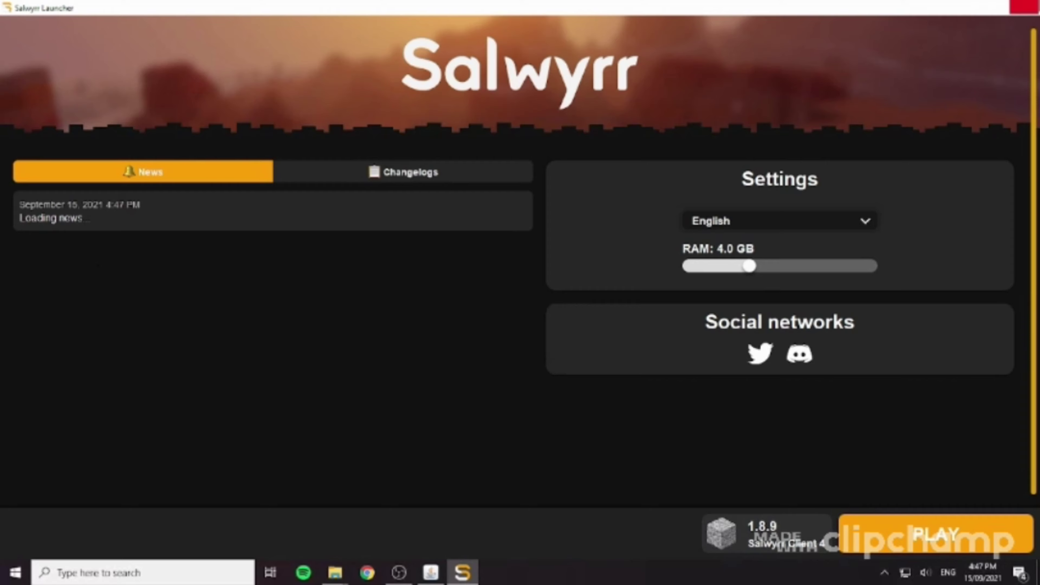
pyautogui.click(1024, 7)
# Step: Pin the Salwyrr application to Start and display its tile there
pyautogui.rightClick(532, 245)
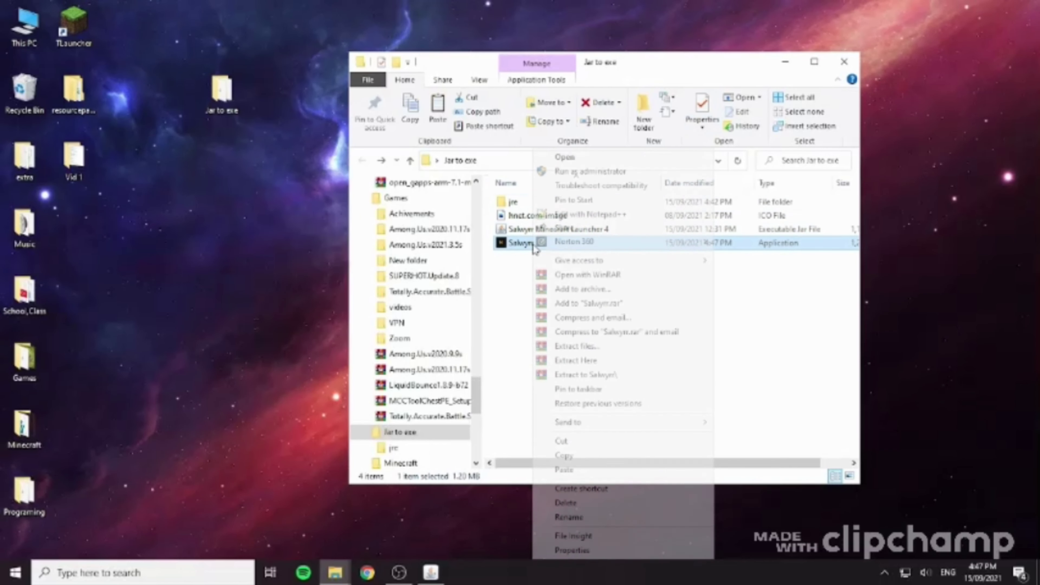
pyautogui.click(592, 197)
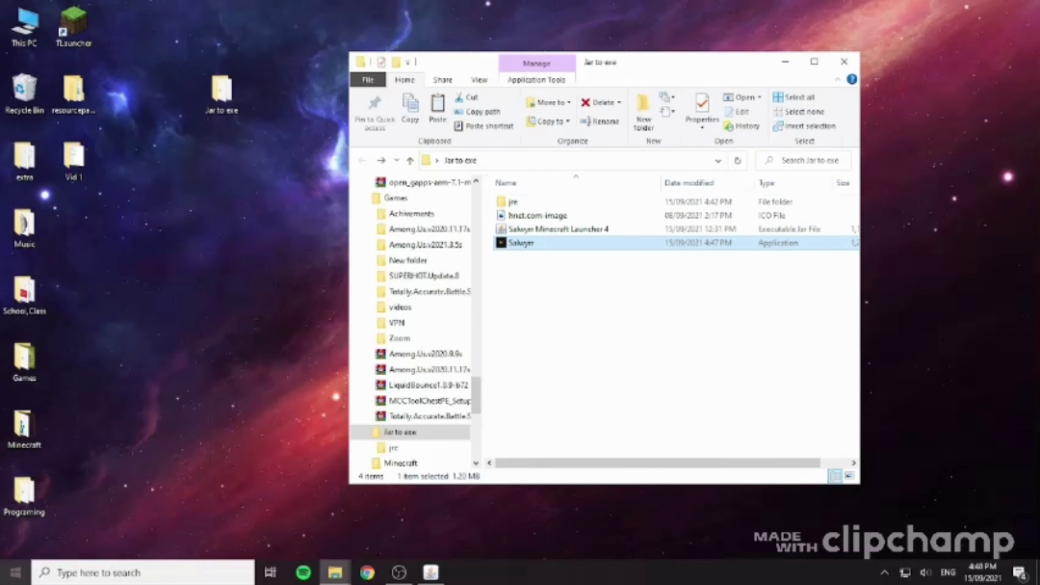
pyautogui.press('super')
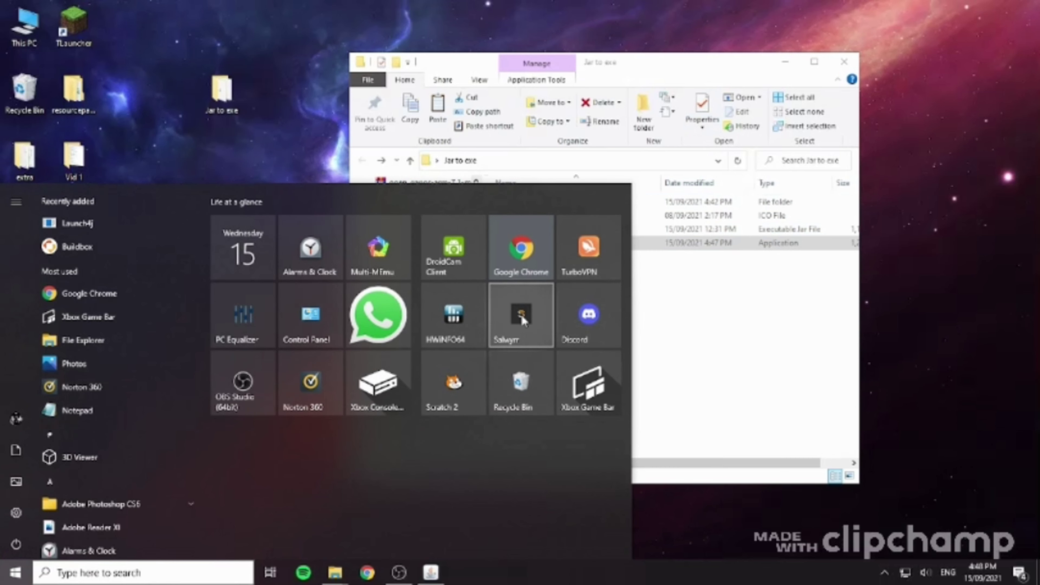